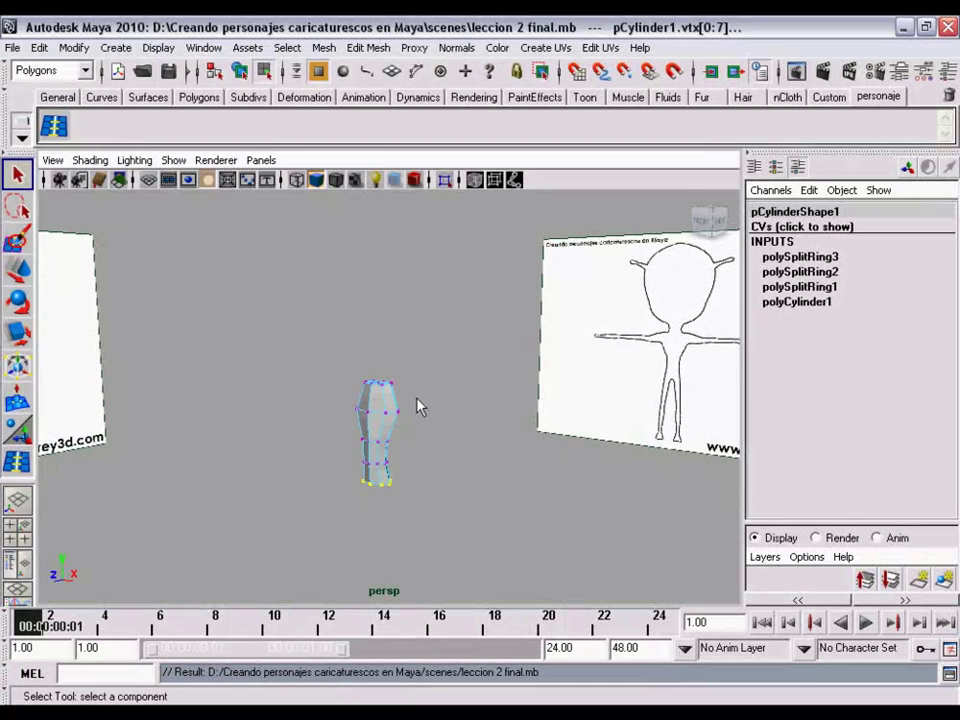
Orbit around the torso mesh to inspect it from several angles
mouse_move(418, 405)
left_mouse_down("alt")
mouse_move(454, 392)
mouse_move(437, 403)
mouse_move(450, 415)
left_mouse_up("alt")
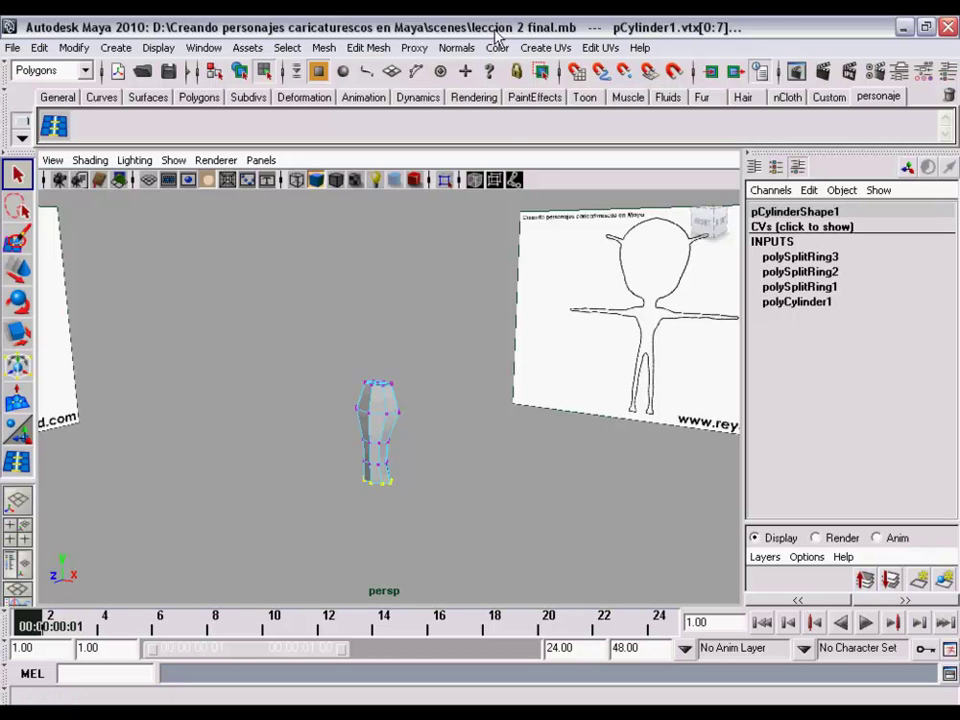
mouse_move(448, 369)
left_mouse_down("alt")
mouse_move(403, 397)
mouse_move(431, 414)
mouse_move(482, 409)
mouse_move(433, 407)
mouse_move(475, 418)
mouse_move(302, 414)
mouse_move(540, 414)
mouse_move(486, 416)
left_mouse_up("alt")
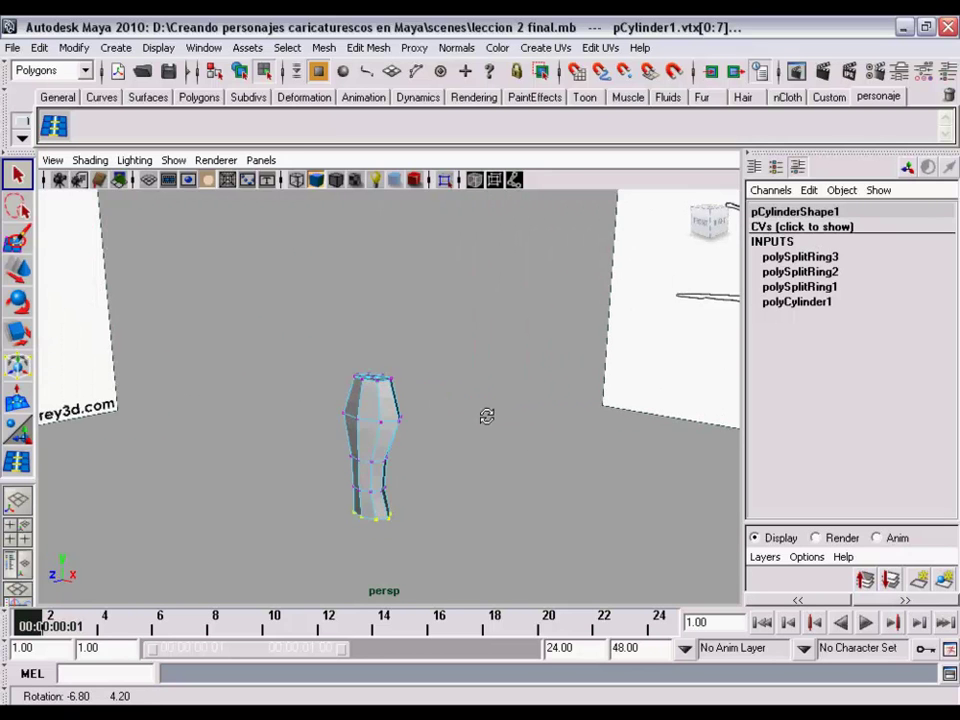
mouse_move(465, 328)
left_mouse_down("alt")
mouse_move(435, 345)
mouse_move(456, 352)
mouse_move(417, 400)
mouse_move(557, 377)
mouse_move(471, 368)
mouse_move(455, 289)
left_mouse_up("alt")
mouse_move(491, 378)
left_mouse_down("alt")
mouse_move(540, 375)
mouse_move(557, 388)
mouse_move(510, 418)
mouse_move(488, 418)
mouse_move(450, 349)
mouse_move(460, 360)
mouse_move(433, 386)
mouse_move(456, 386)
mouse_move(440, 413)
left_mouse_up("alt")
Switch to the front view and zoom out to frame the figure
key("space")
left_click(455, 380)
right_click_drag(476, 411, 418, 392, "alt")
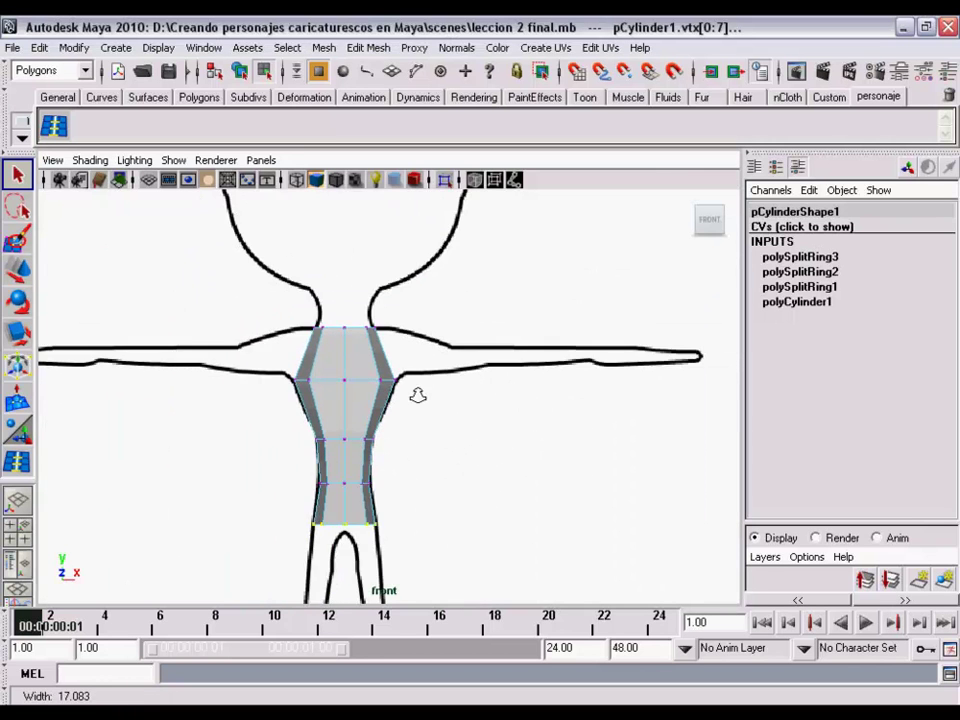
middle_click_drag(418, 392, 407, 343, "alt")
right_click_drag(407, 343, 403, 373, "alt")
middle_click_drag(403, 373, 447, 342, "alt")
right_click_drag(447, 342, 407, 343, "alt")
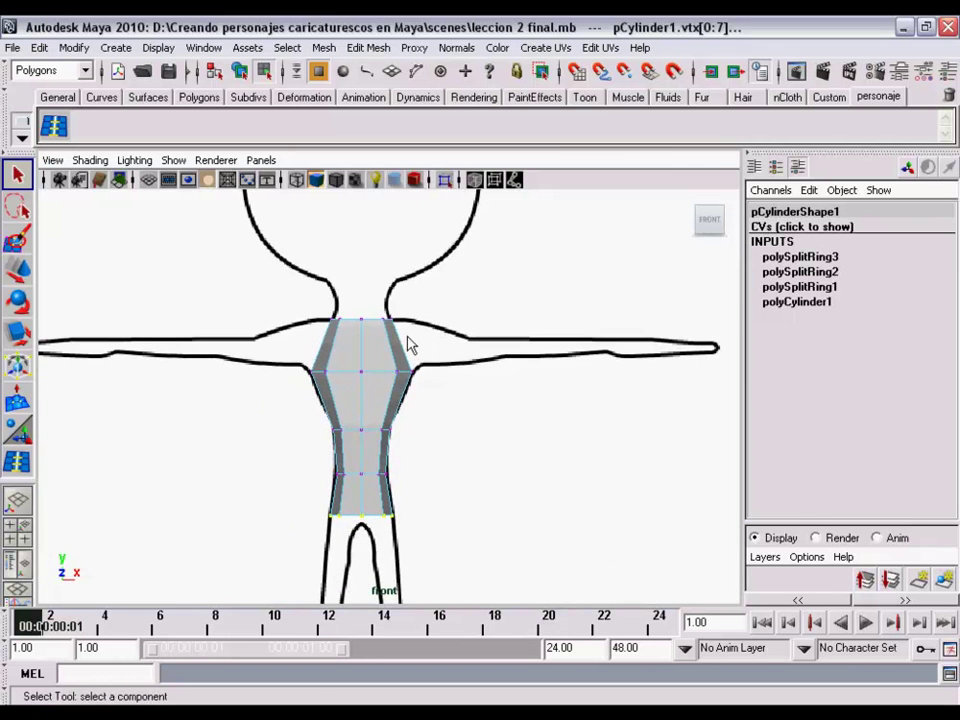
middle_click_drag(407, 343, 390, 369, "alt")
right_click_drag(390, 369, 437, 387, "alt")
mouse_move(437, 387)
middle_mouse_down("alt")
mouse_move(454, 371)
mouse_move(433, 360)
middle_mouse_up("alt")
Zoom and recentre so the torso sits inside the front drawing's chest and waist outline
mouse_move(434, 360)
right_mouse_down("alt")
mouse_move(403, 360)
mouse_move(465, 368)
right_mouse_up("alt")
middle_click_drag(465, 368, 467, 358, "alt")
mouse_move(467, 358)
right_mouse_down("alt")
mouse_move(411, 338)
mouse_move(431, 343)
mouse_move(351, 336)
right_mouse_up("alt")
mouse_move(351, 336)
middle_mouse_down("alt")
mouse_move(432, 361)
mouse_move(422, 349)
mouse_move(437, 366)
middle_mouse_up("alt")
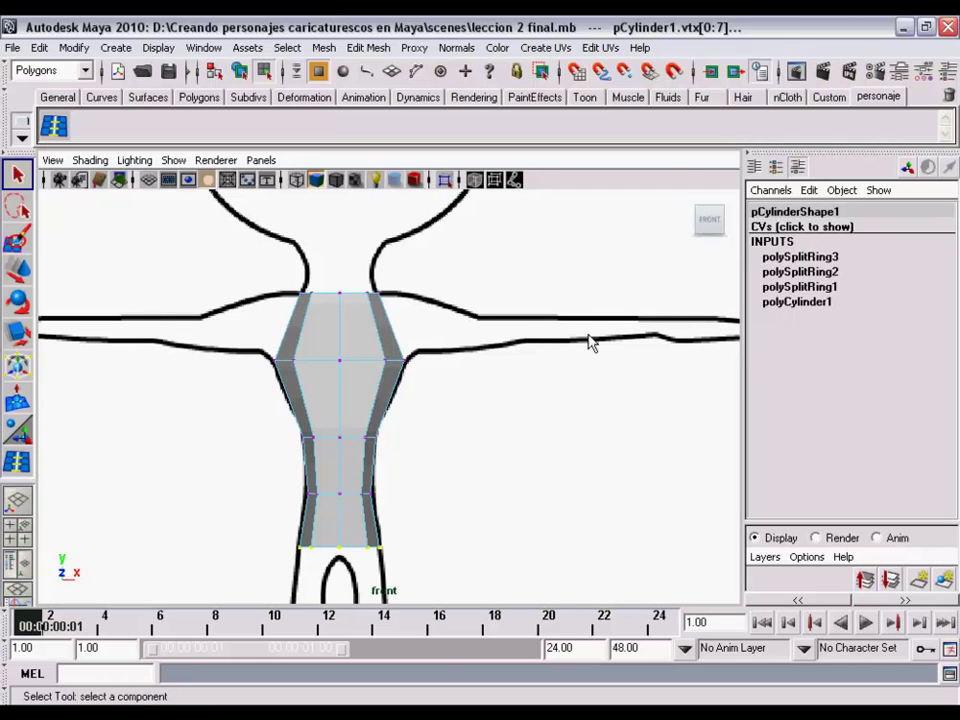
right_click_drag(587, 396, 536, 366, "alt")
middle_click_drag(536, 366, 496, 364, "alt")
right_click_drag(496, 363, 587, 392, "alt")
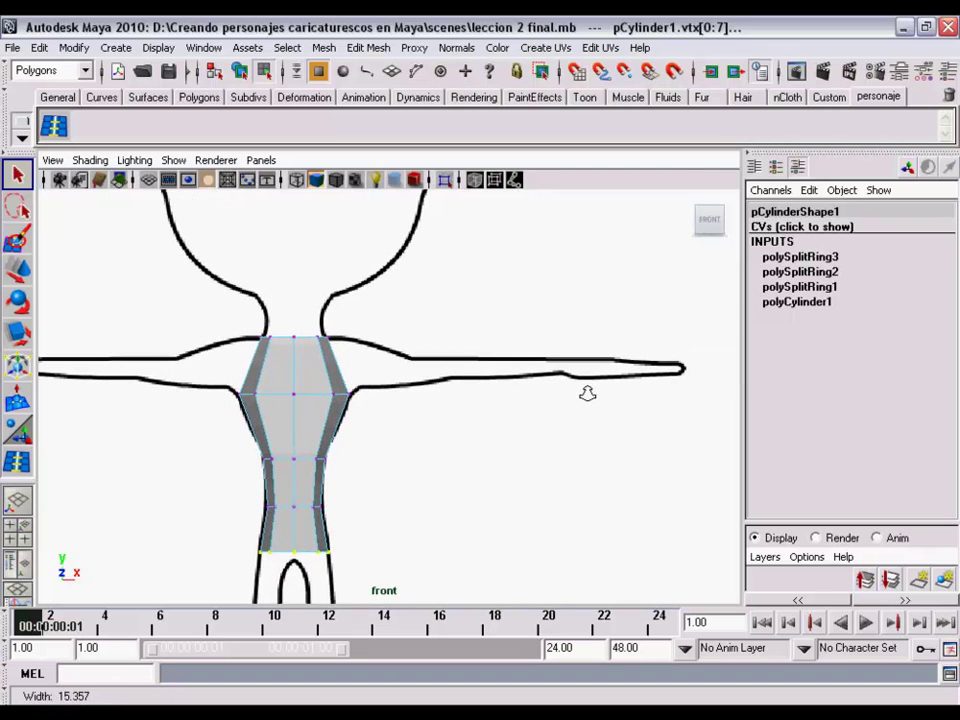
mouse_move(587, 392)
middle_mouse_down("alt")
mouse_move(583, 371)
mouse_move(604, 377)
mouse_move(561, 369)
mouse_move(549, 313)
mouse_move(573, 312)
middle_mouse_up("alt")
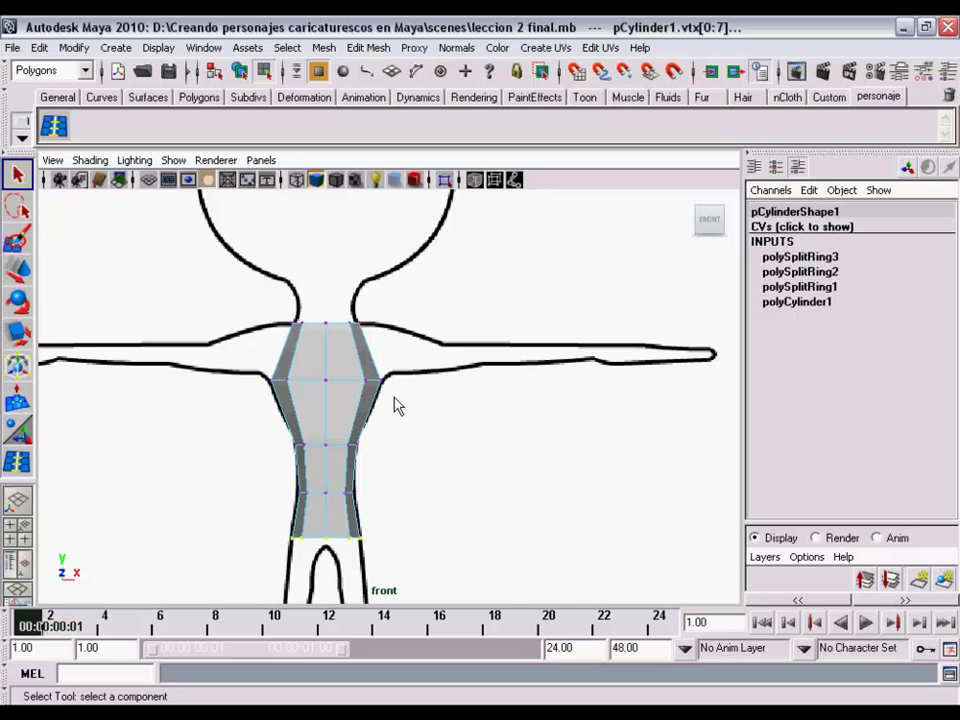
Insert a horizontal edge loop across the upper chest at arm height
middle_click(376, 380, "alt")
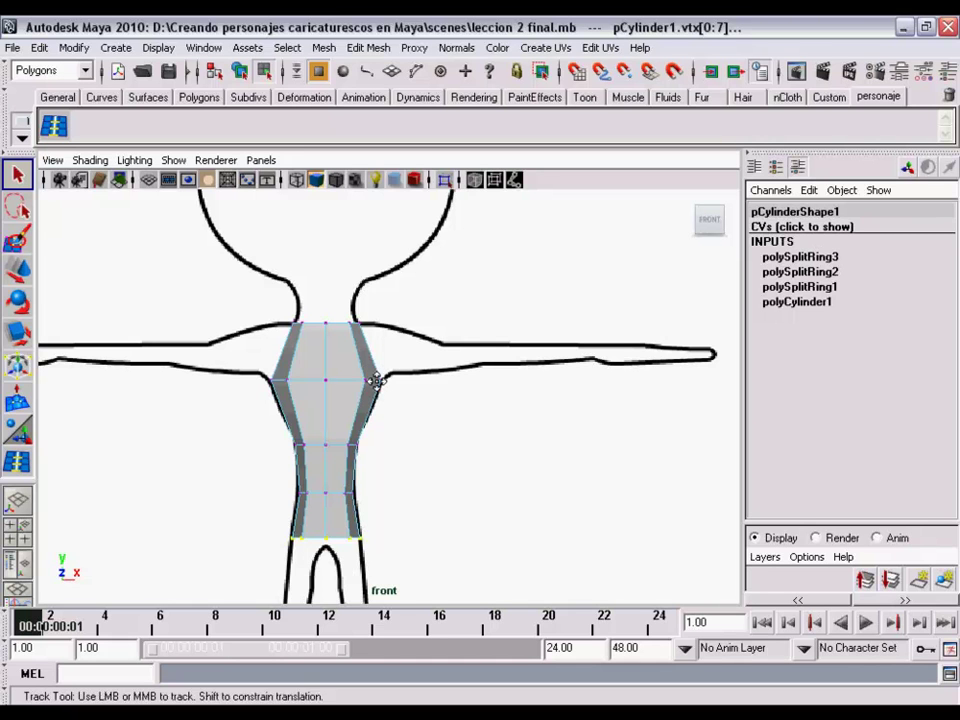
right_click_drag(376, 380, 386, 386, "alt")
mouse_move(386, 386)
middle_mouse_down("alt")
mouse_move(437, 388)
mouse_move(411, 401)
mouse_move(514, 371)
mouse_move(450, 418)
mouse_move(467, 381)
mouse_move(487, 393)
middle_mouse_up("alt")
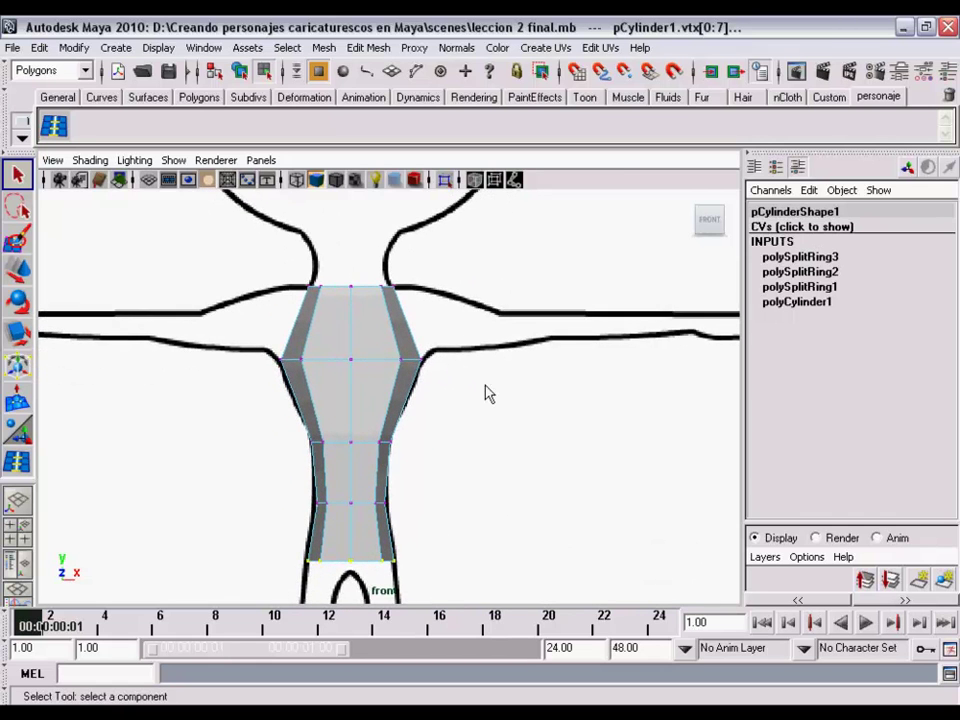
middle_click_drag(335, 270, 342, 279, "alt")
left_click(17, 461)
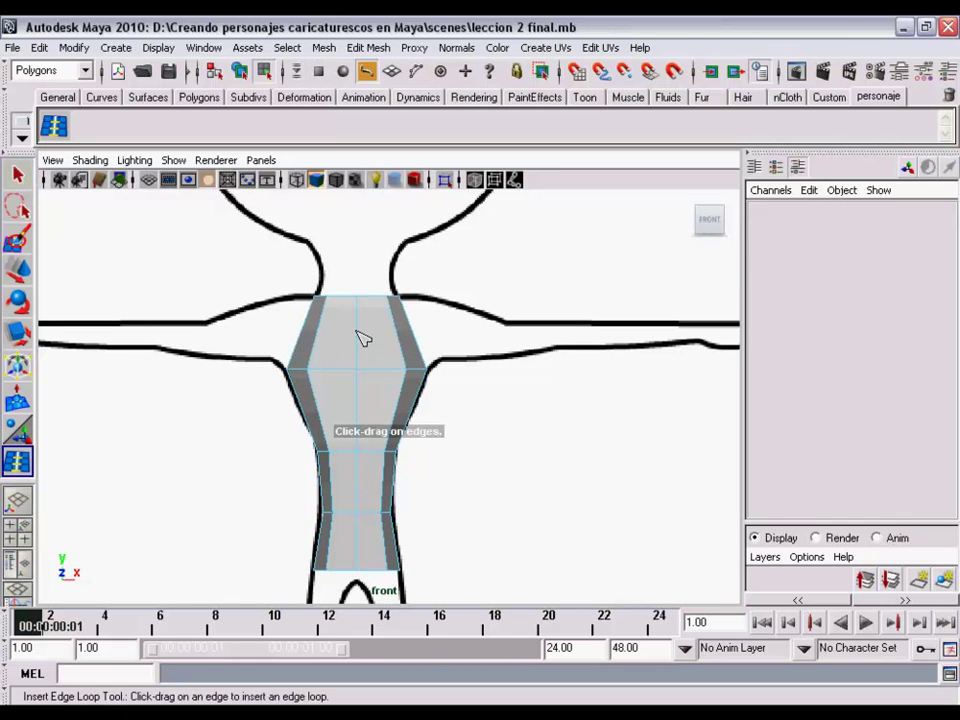
left_click_drag(362, 338, 363, 338)
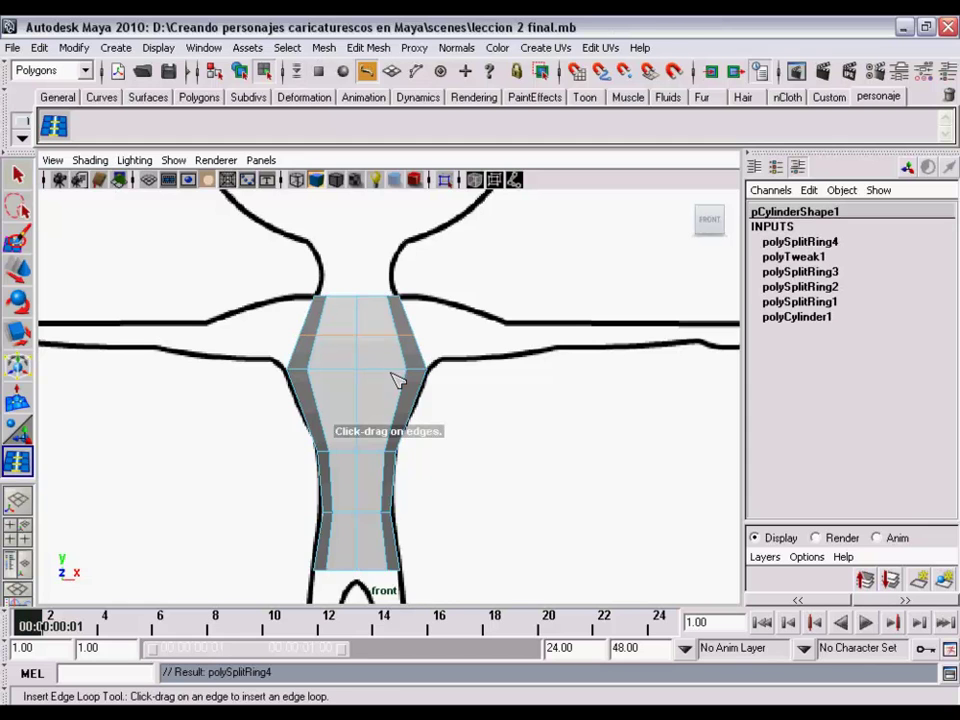
Select the torso's right-side shoulder faces and check them in perspective
key("w")
right_click_drag(388, 375, 448, 352)
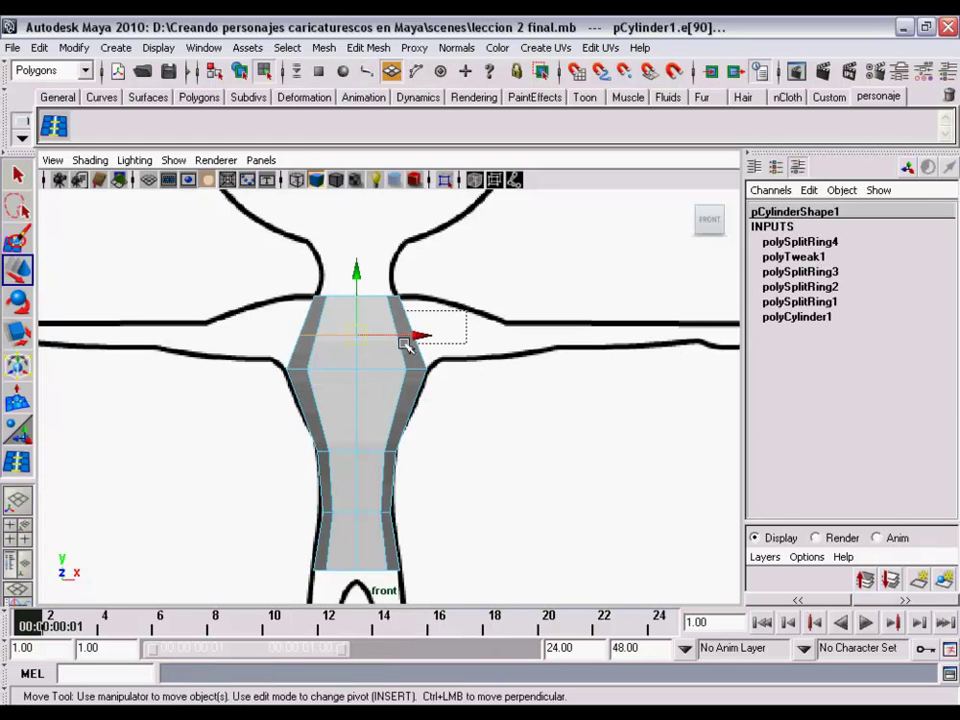
left_click_drag(382, 285, 444, 421)
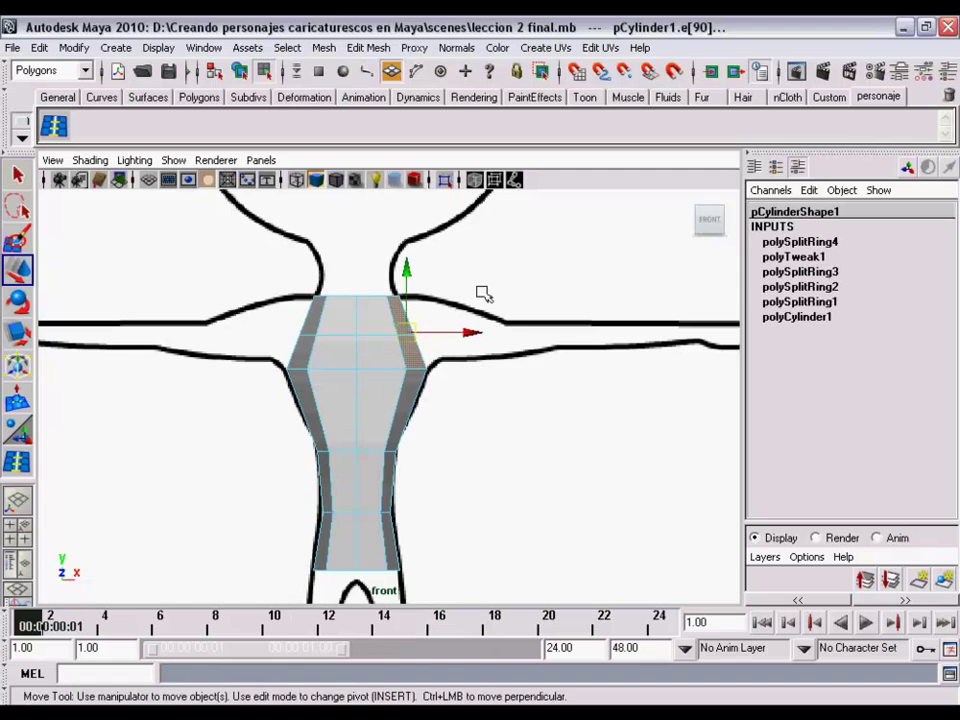
key("space")
left_click_drag(484, 293, 476, 198)
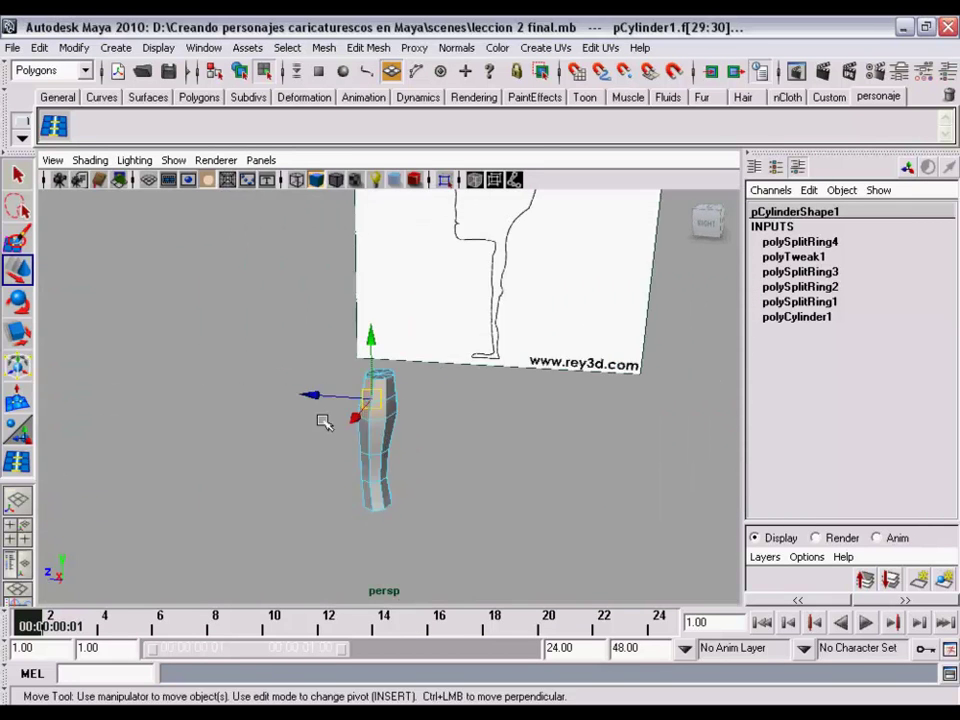
mouse_move(323, 421)
left_mouse_down("alt")
mouse_move(396, 446)
mouse_move(332, 424)
mouse_move(343, 400)
mouse_move(561, 452)
mouse_move(510, 426)
mouse_move(487, 441)
left_mouse_up("alt")
key("space")
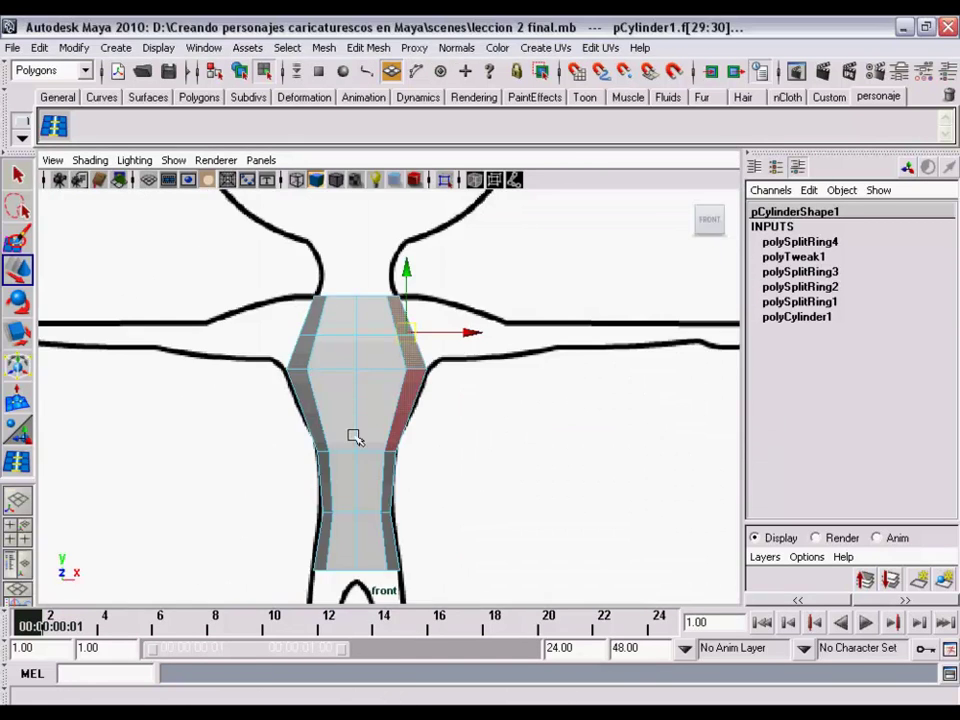
mouse_move(355, 437)
middle_mouse_down("alt")
mouse_move(486, 394)
mouse_move(358, 375)
middle_mouse_up("alt")
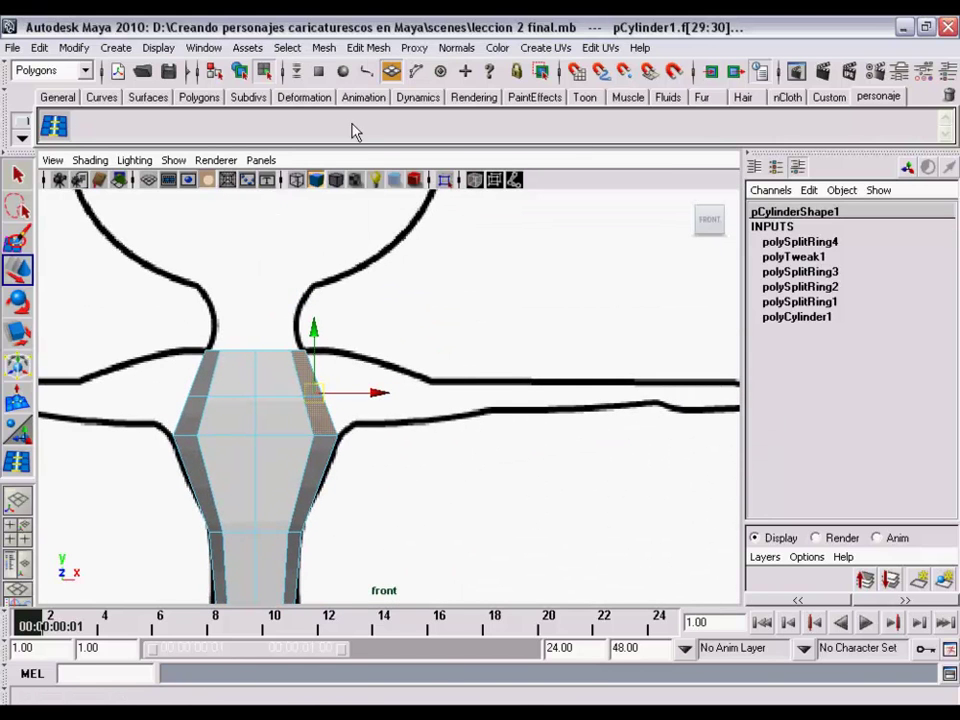
left_click(368, 47)
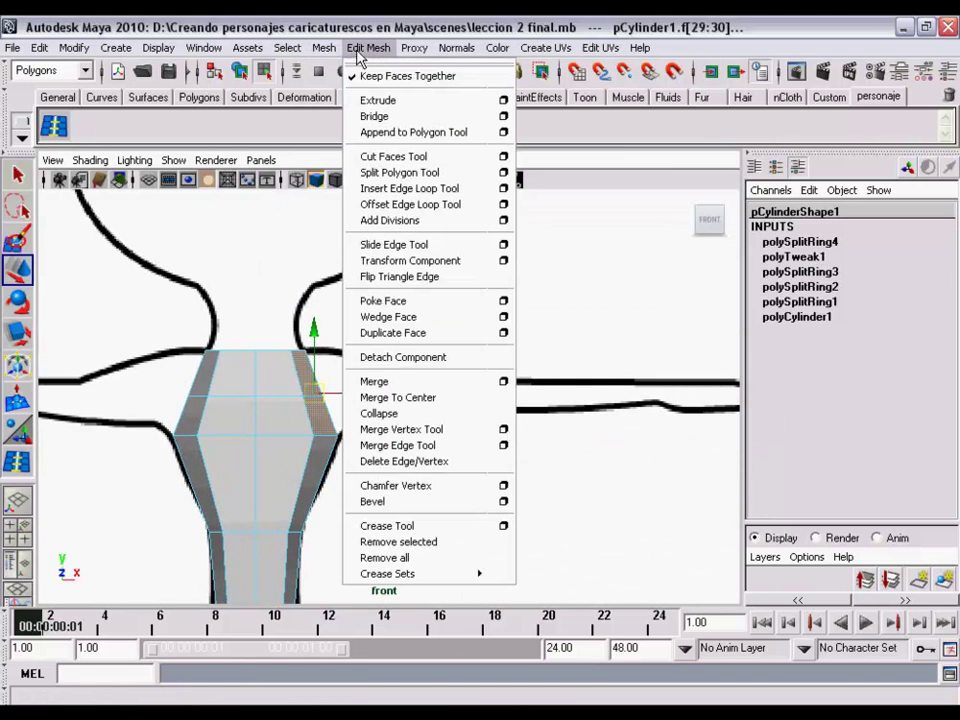
Extrude the shoulder faces, pulling them up and outward and tilting them clockwise
left_click(412, 103, "ctrl+shift")
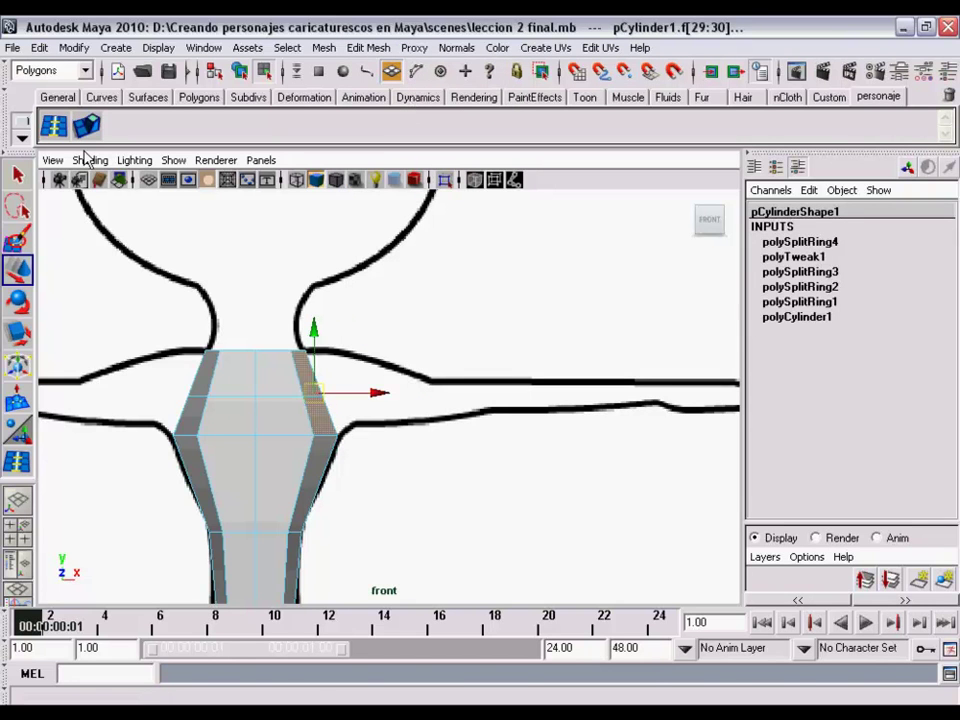
left_click(54, 126)
scroll(459, 455, "up", 2)
mouse_move(459, 455)
right_mouse_down("alt")
mouse_move(433, 450)
mouse_move(454, 456)
right_mouse_up("alt")
left_click(374, 371)
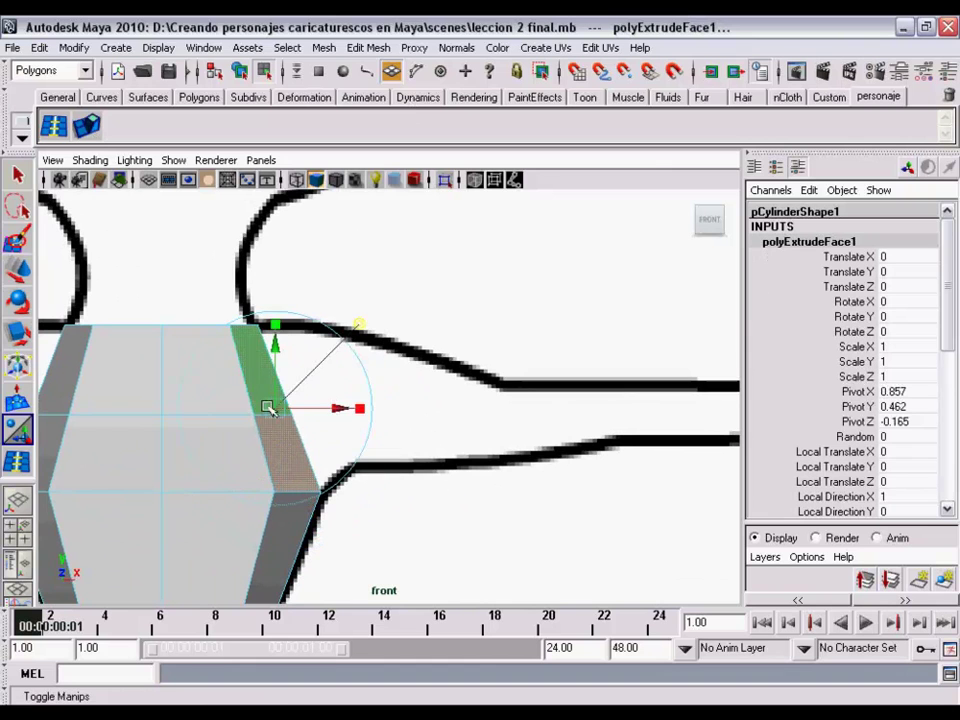
left_click_drag(279, 407, 381, 347)
key("e")
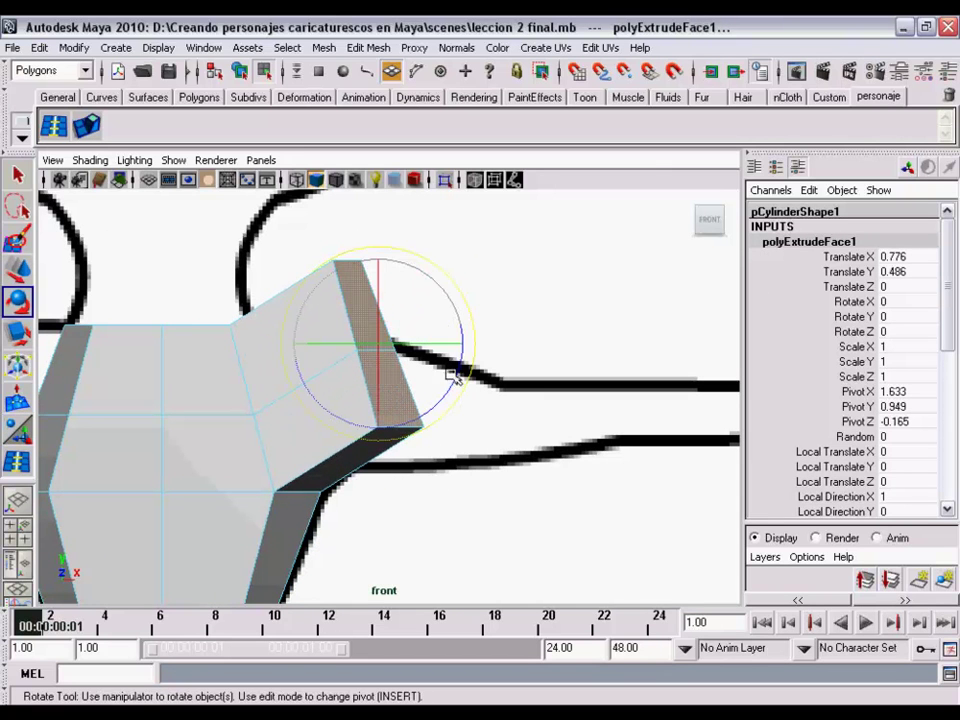
mouse_move(450, 369)
left_mouse_down()
mouse_move(443, 343)
mouse_move(399, 381)
mouse_move(326, 386)
mouse_move(345, 385)
left_mouse_up()
key("w")
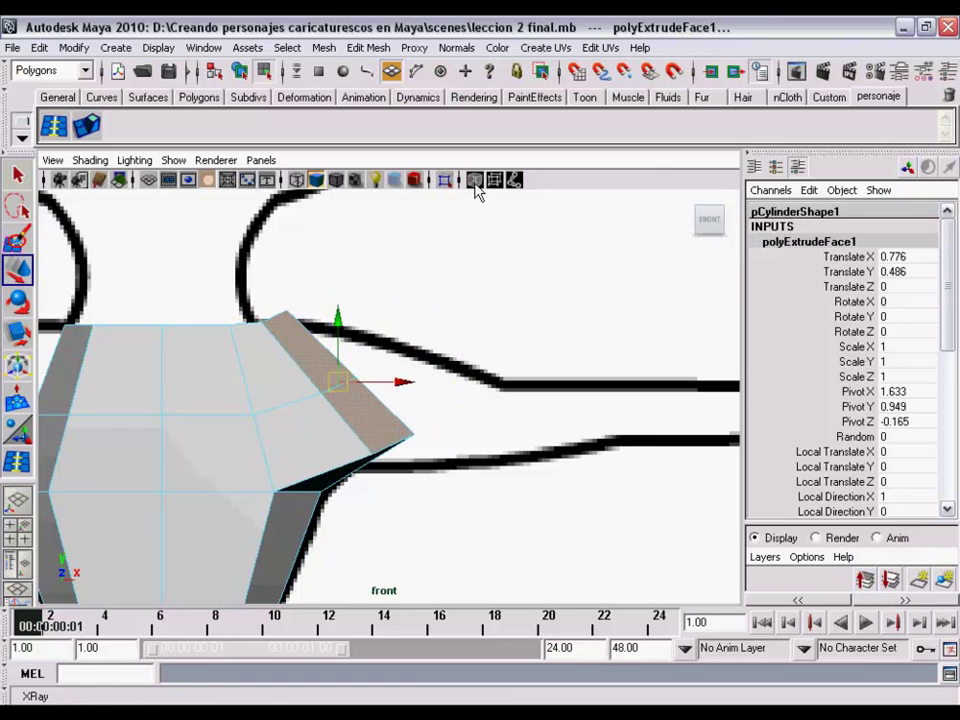
With X-Ray on, nudge the extrusion and move its lower face up-left onto the outline
left_click(474, 179)
middle_click_drag(336, 411, 360, 379, "alt")
left_click_drag(360, 379, 350, 386)
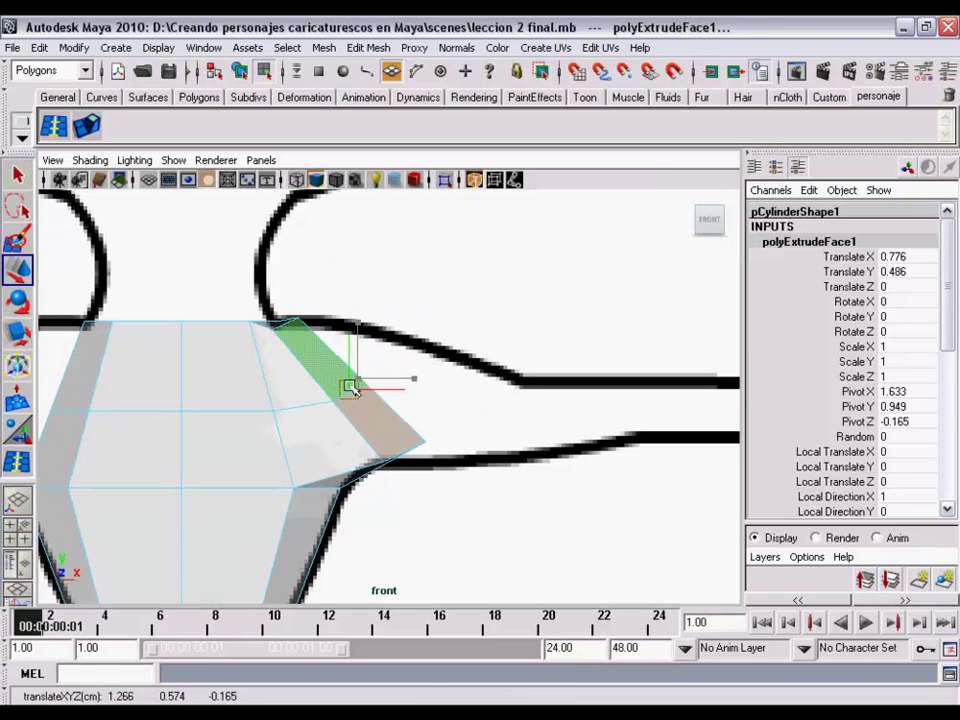
left_click(362, 443)
key("r")
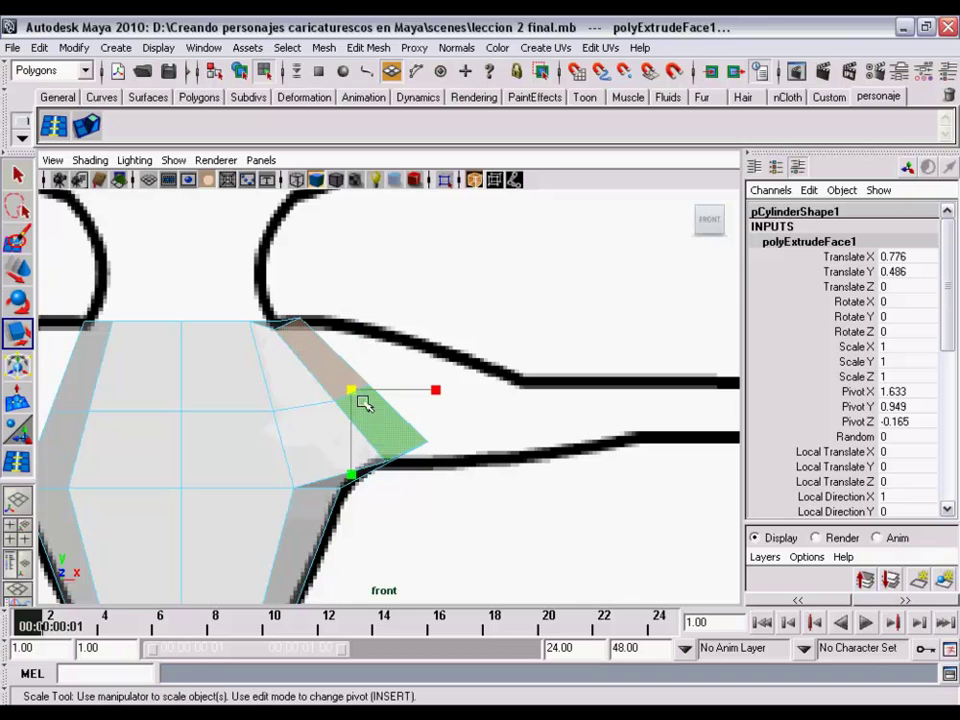
key("ctrl+z")
key("w")
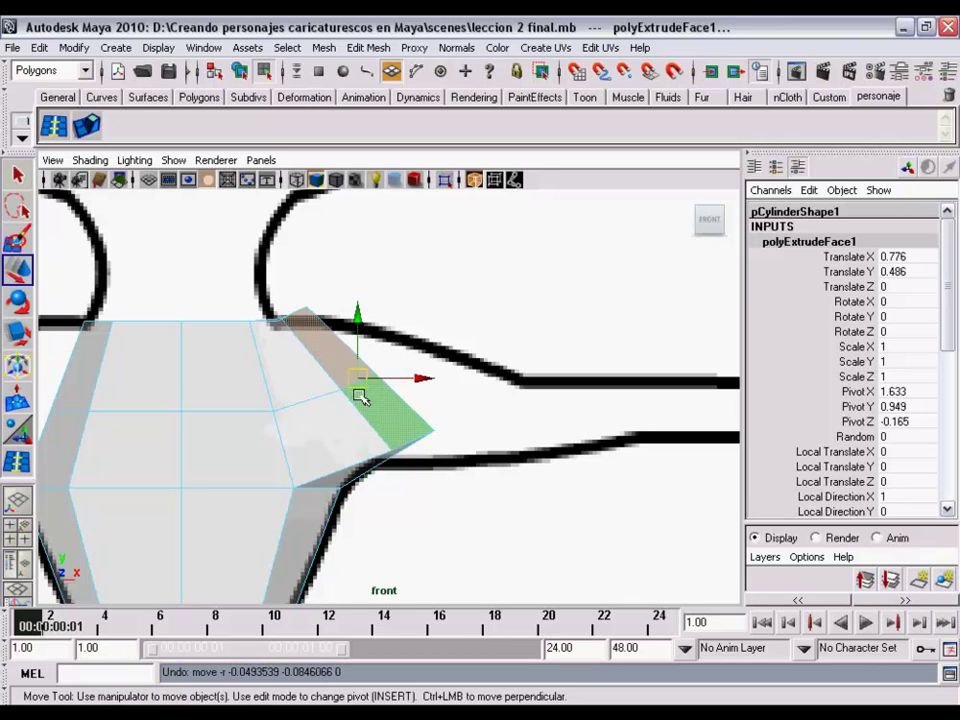
left_click_drag(363, 395, 340, 393)
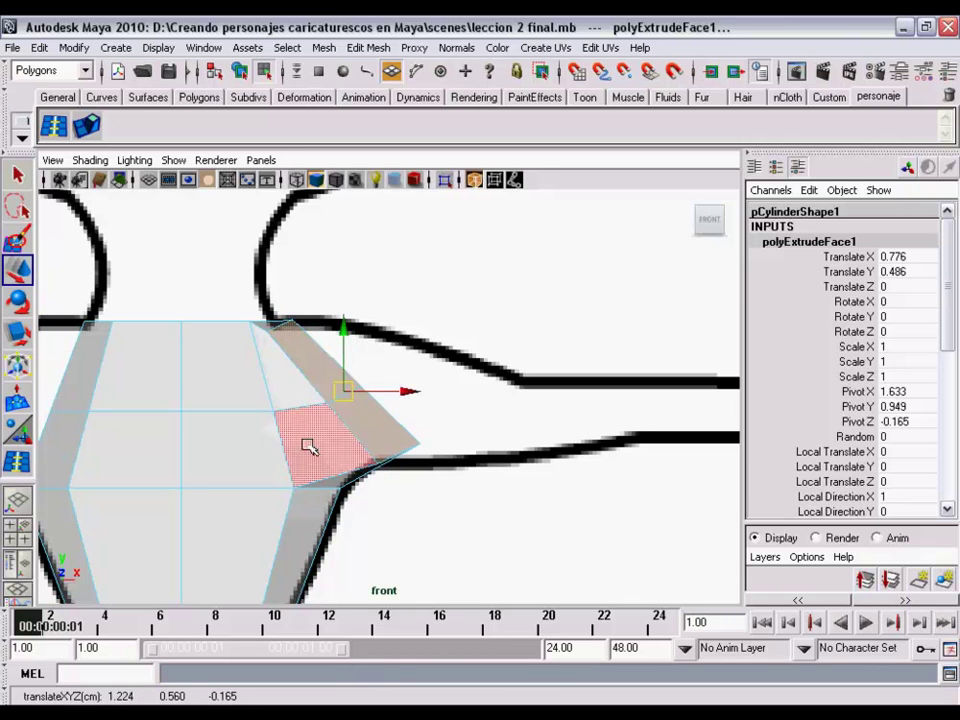
right_click_drag(310, 378, 258, 372)
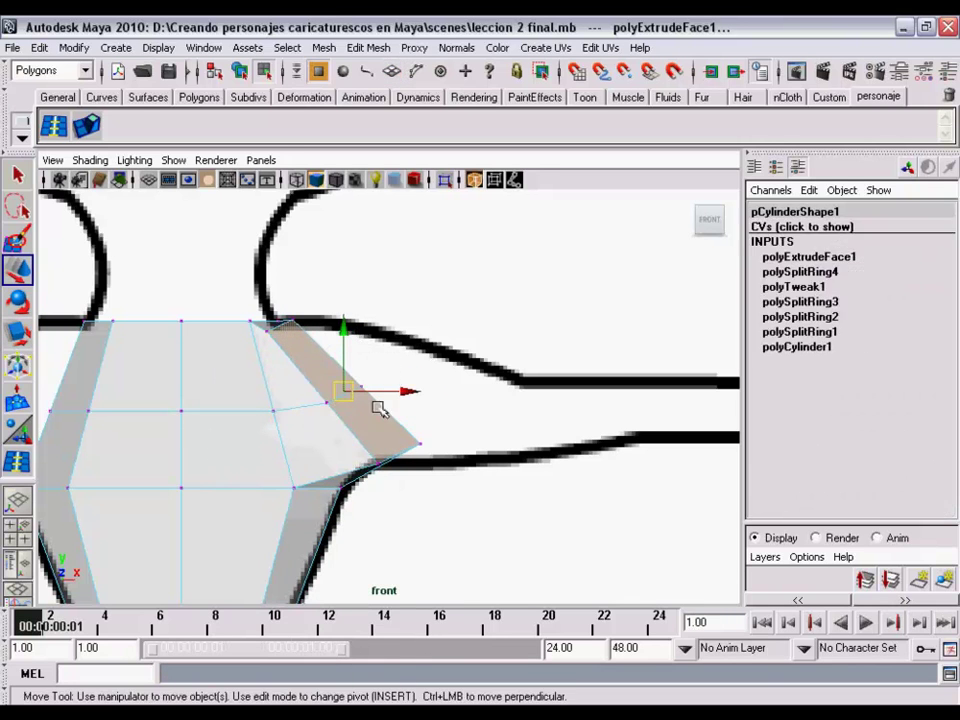
Move the shoulder tip and upper vertices onto the front reference outline
mouse_move(342, 391)
left_mouse_down()
mouse_move(326, 389)
mouse_move(405, 458)
mouse_move(354, 465)
mouse_move(367, 457)
left_mouse_up()
left_click(354, 467)
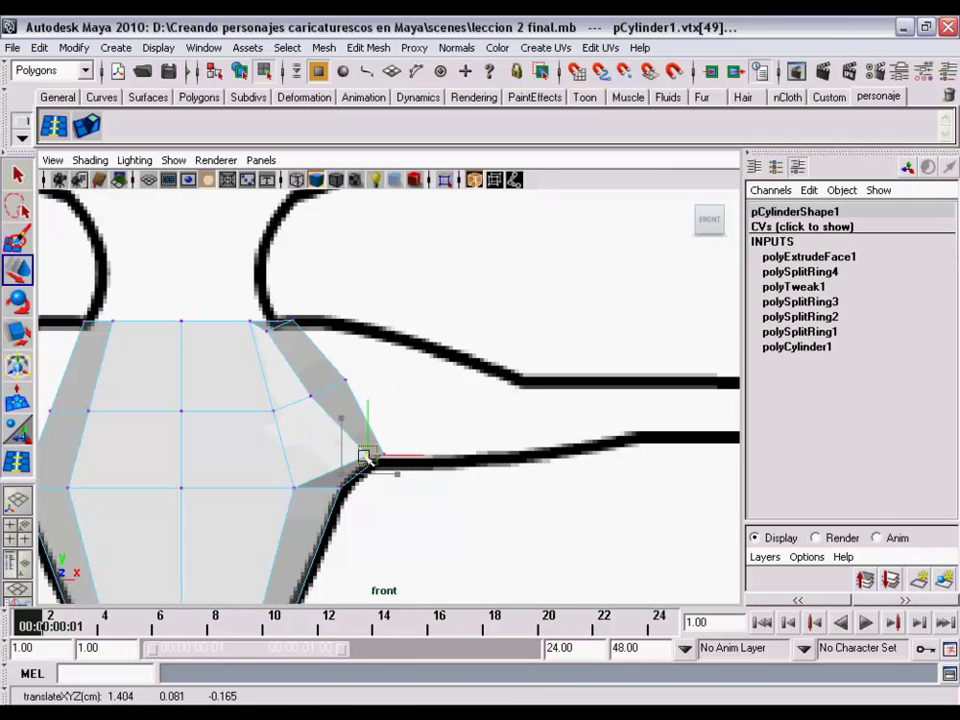
left_click(317, 392)
left_click_drag(317, 390, 330, 394)
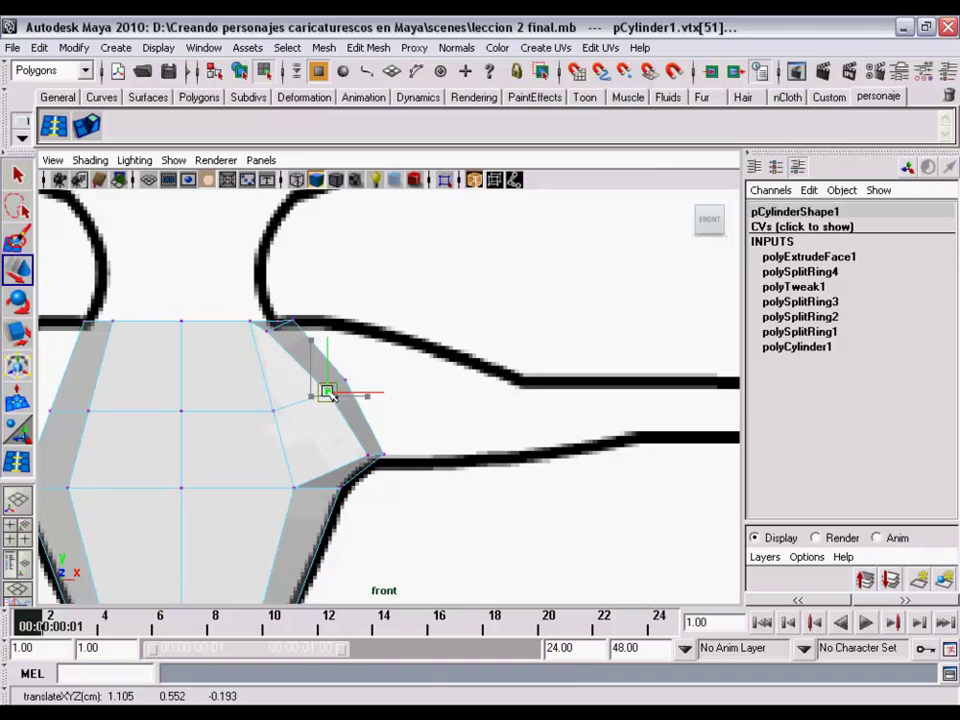
left_click(268, 330)
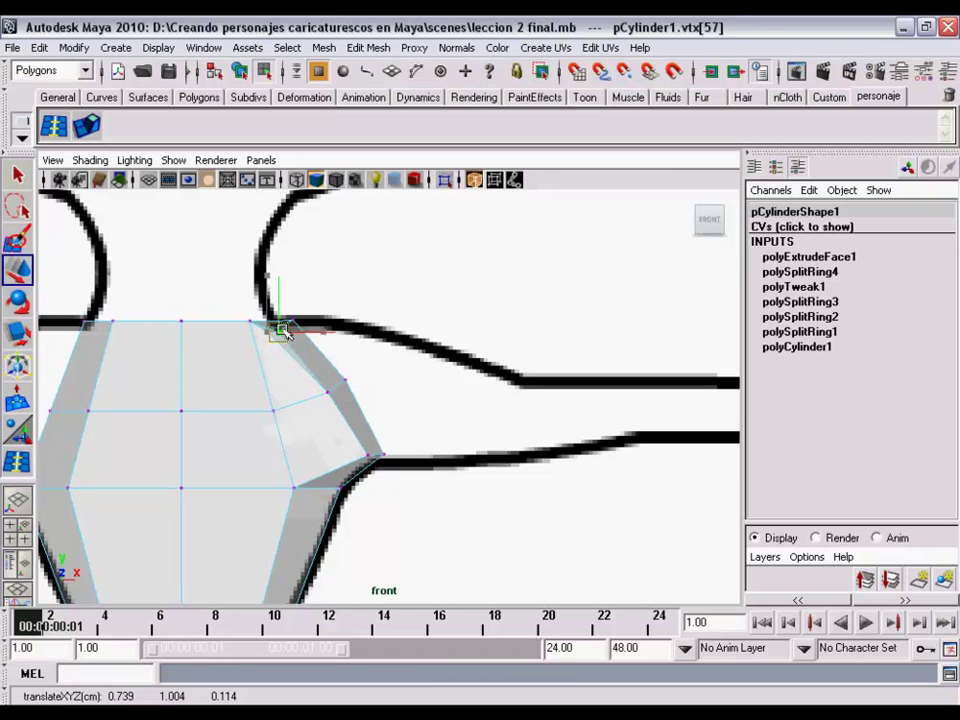
In perspective view, select the two shoulder-end faces
key("space")
left_click_drag(328, 397, 321, 360)
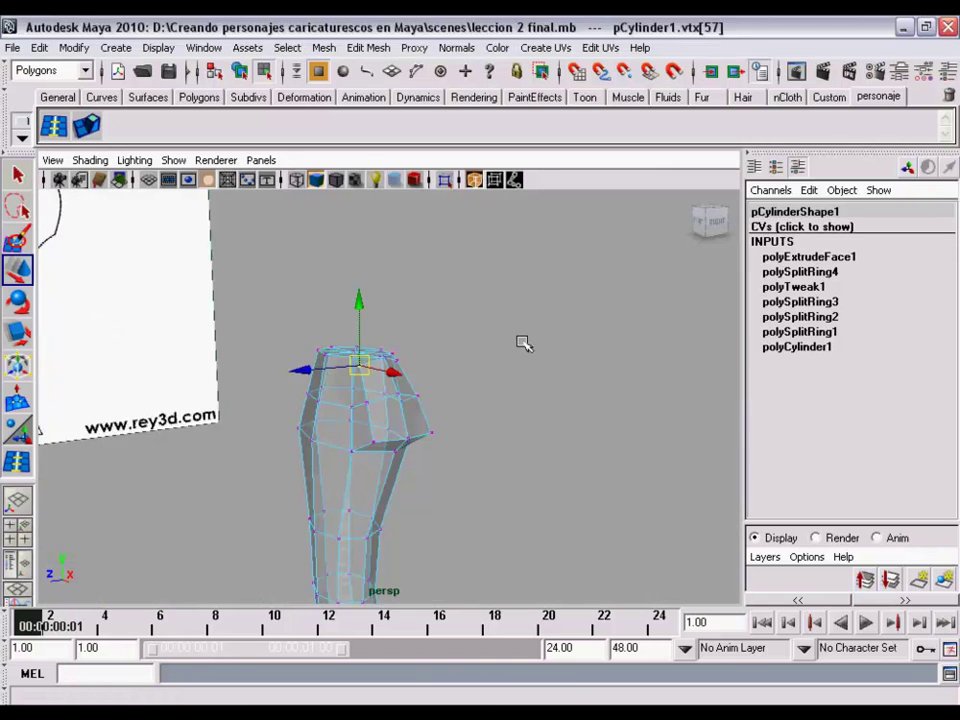
right_click_drag(521, 339, 487, 226, "alt")
mouse_move(487, 226)
left_mouse_down("alt")
mouse_move(279, 443)
mouse_move(360, 443)
left_mouse_up("alt")
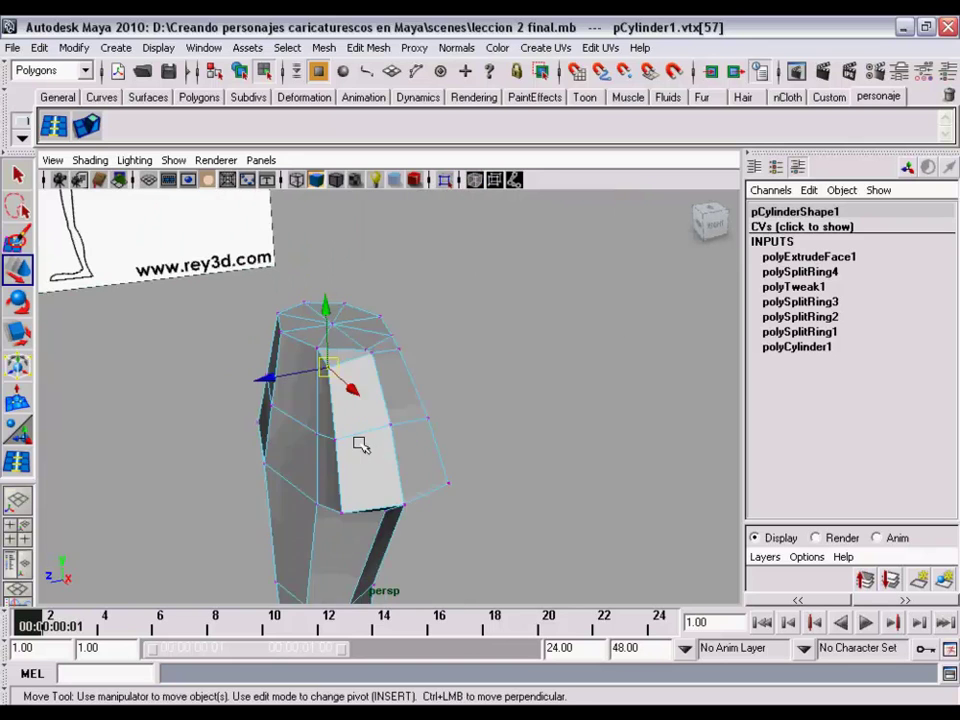
right_click_drag(364, 439, 364, 413)
left_click(358, 428)
key("q")
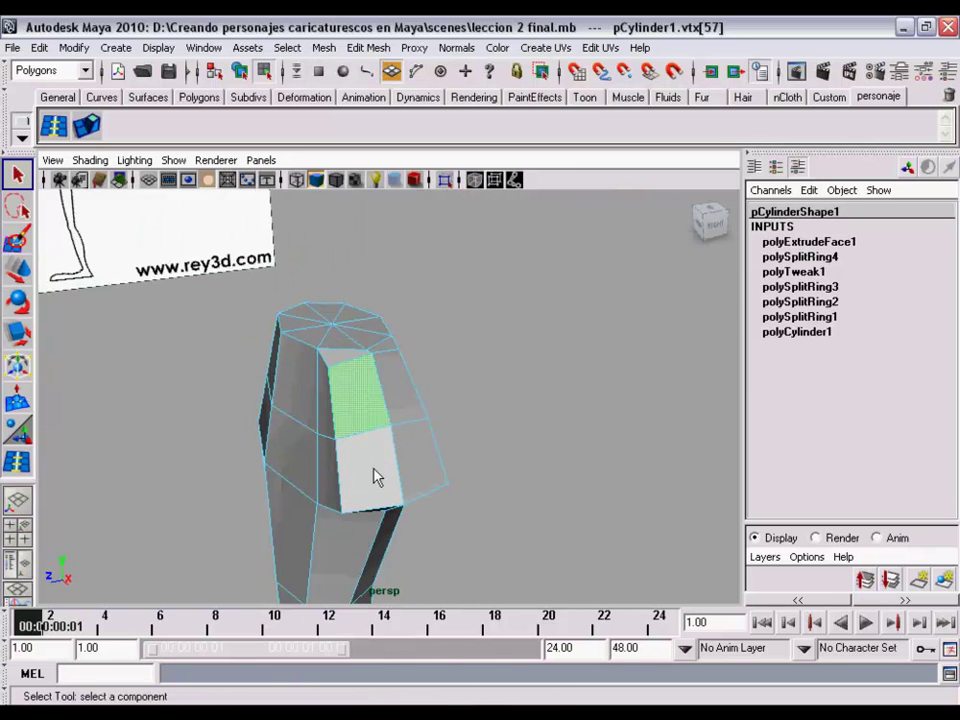
left_click(385, 472, "shift")
left_click(431, 416)
Return to the front view and extrude the two shoulder faces again
key("space")
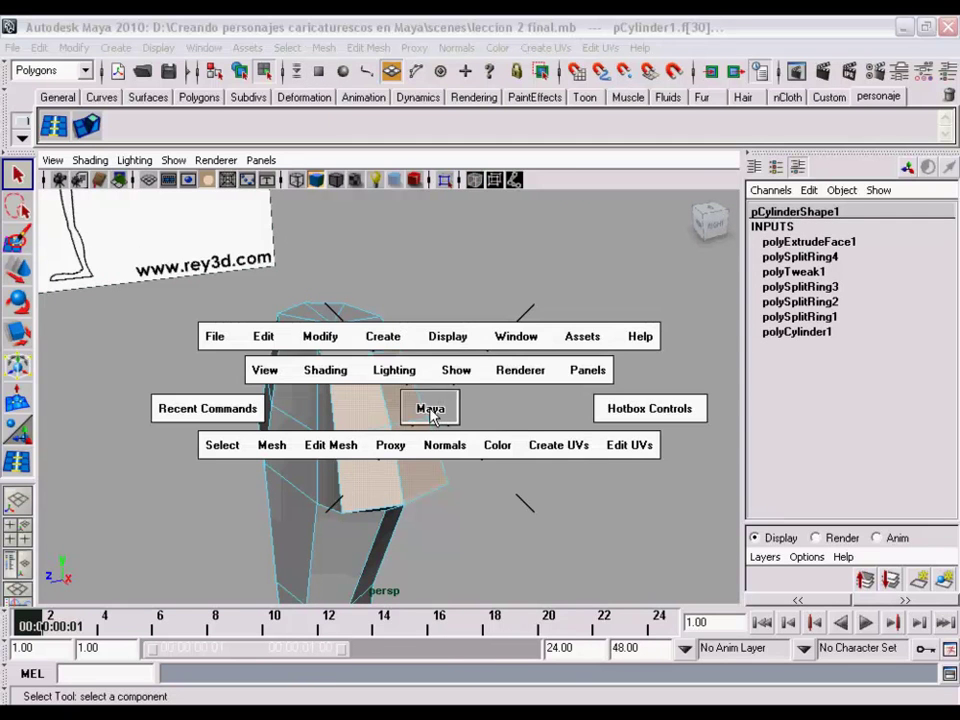
left_click(430, 418)
left_click_drag(444, 437, 431, 454)
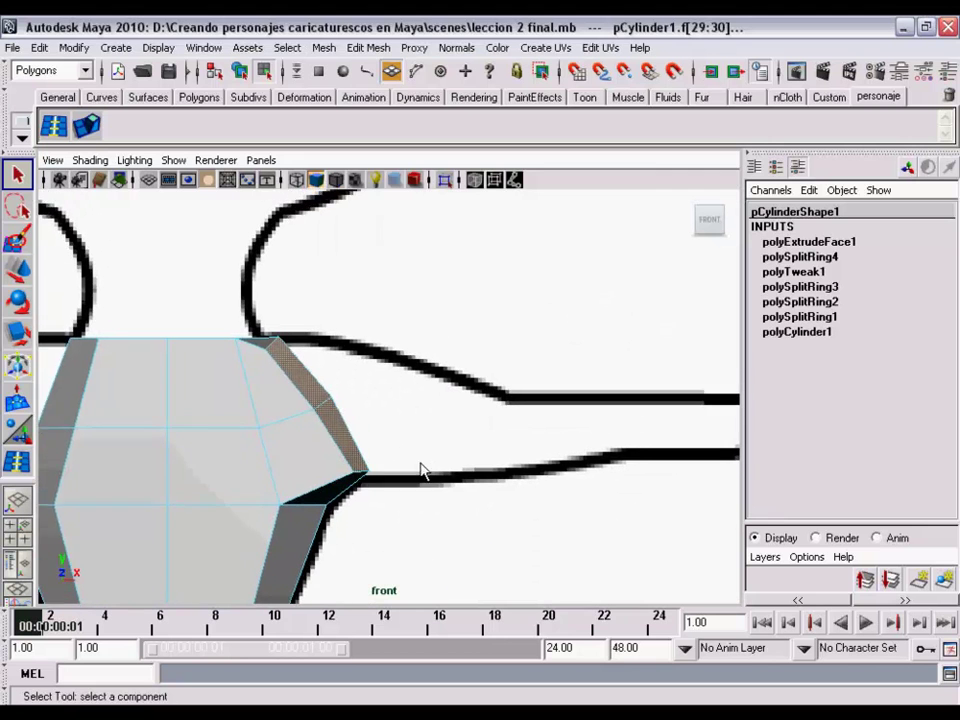
left_click(88, 130)
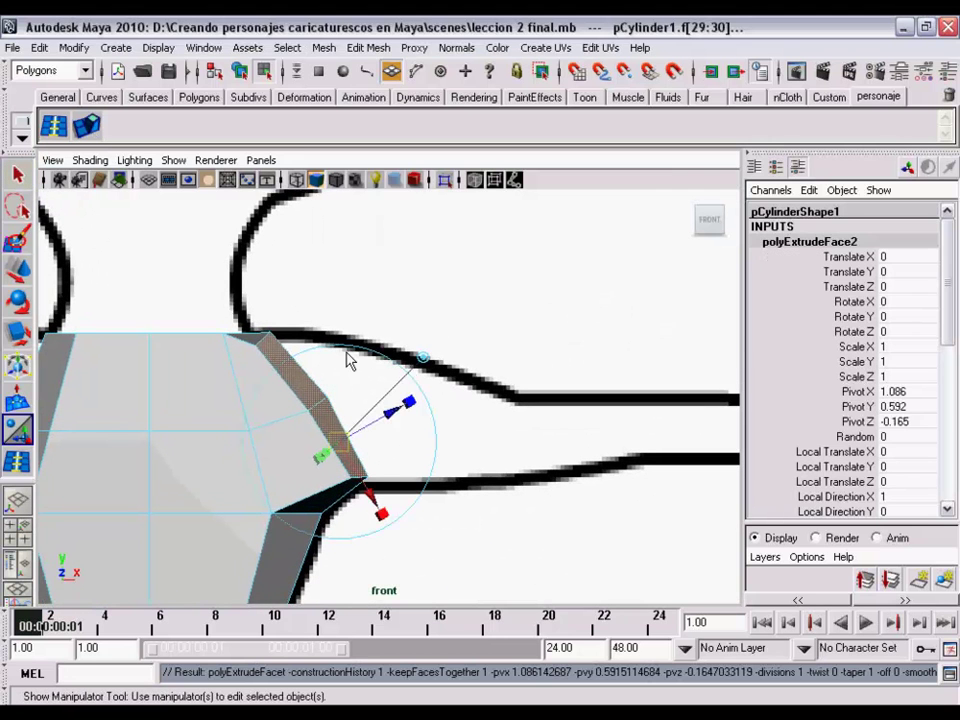
Pull the second extrusion out toward the arm outline (translate 0.635 X, 0.406 Y)
left_click(423, 358)
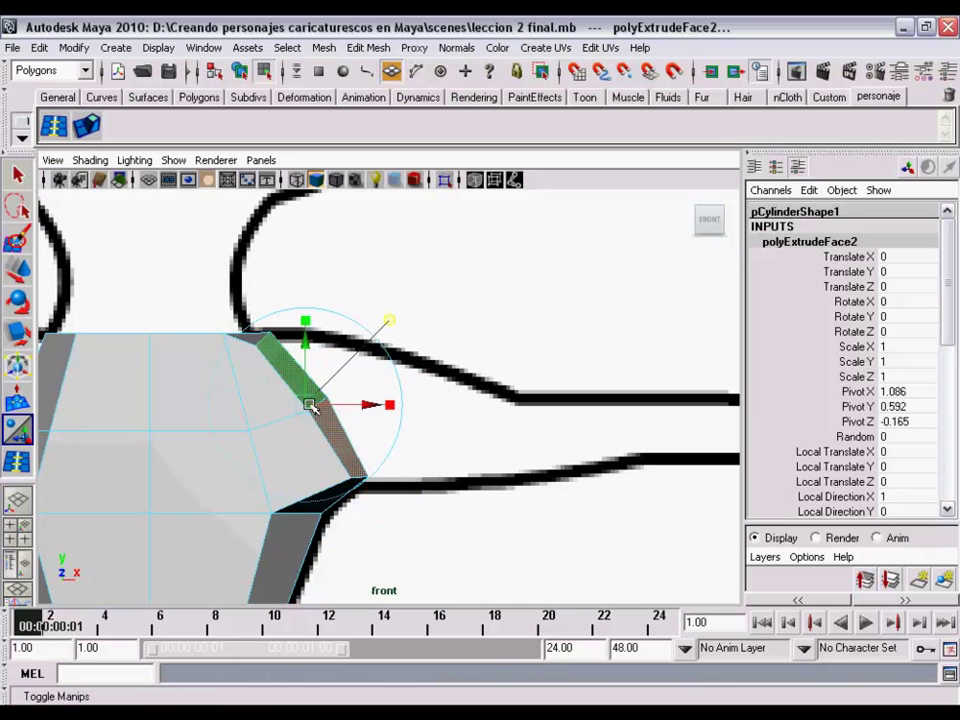
left_click_drag(310, 405, 400, 347)
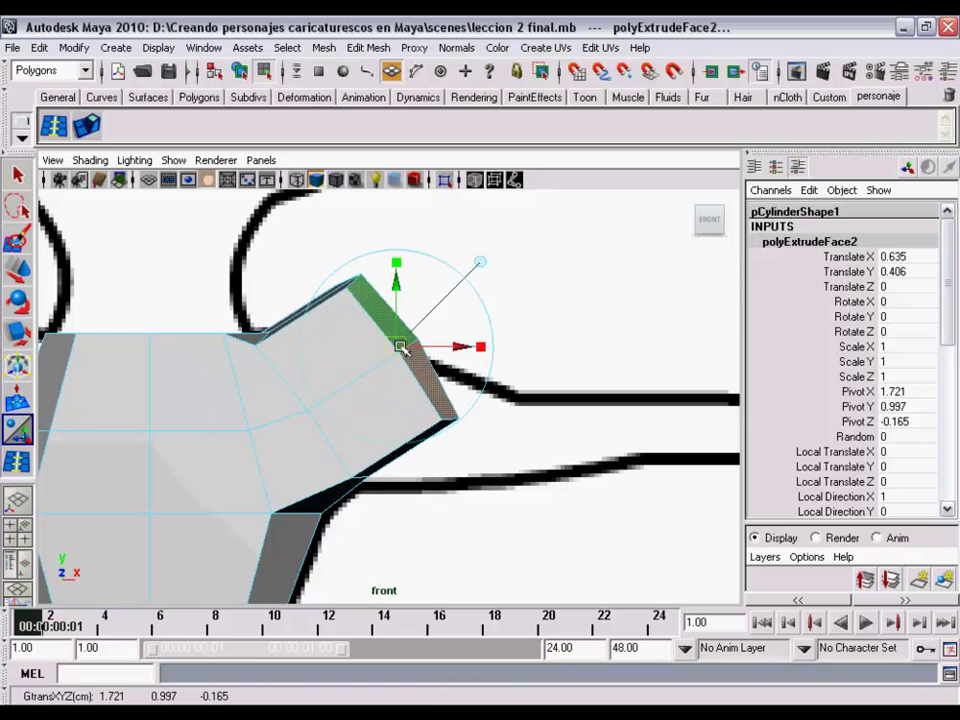
key("e")
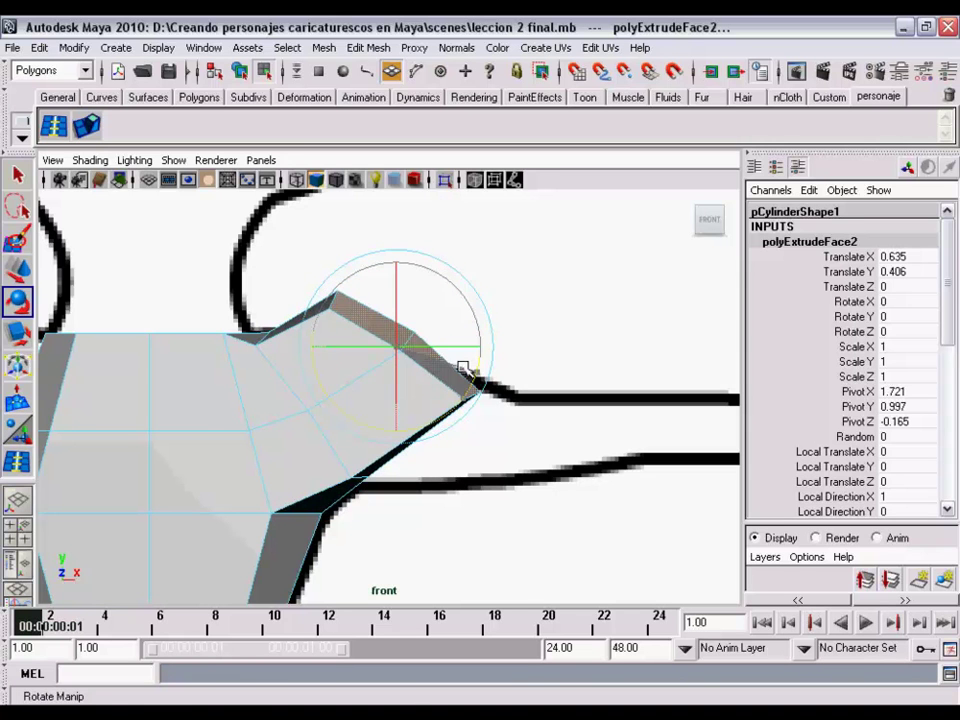
key("w")
mouse_move(405, 347)
left_mouse_down()
mouse_move(381, 386)
mouse_move(389, 380)
left_mouse_up()
right_click_drag(293, 368, 296, 414)
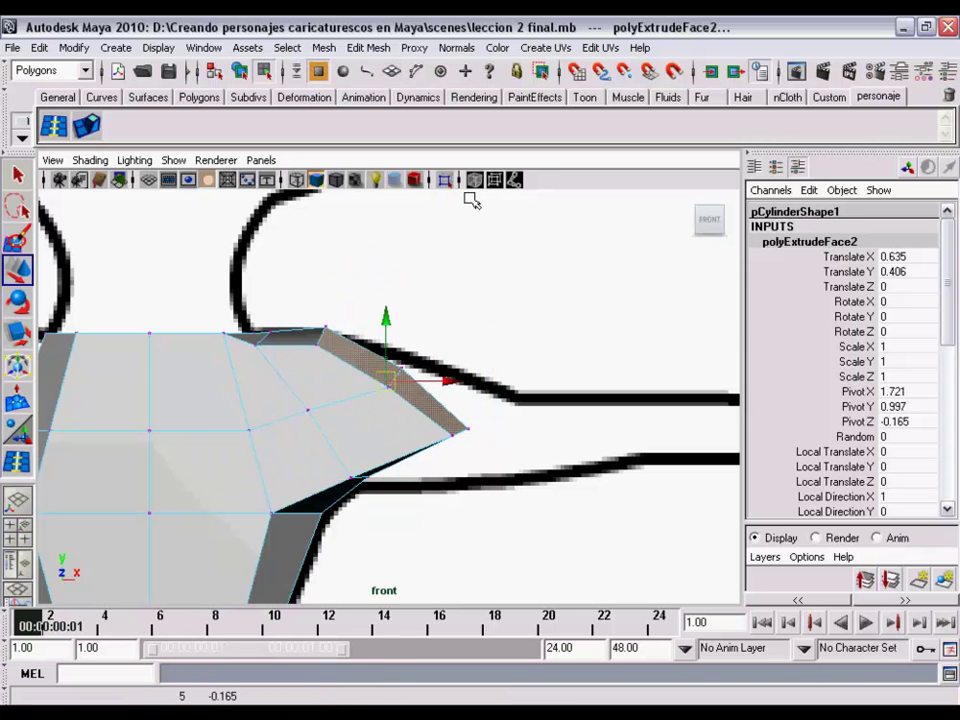
With X-Ray on, move the shoulder tip and upper vertices onto the arm outline
left_click(474, 179)
key("F9")
left_click(443, 432)
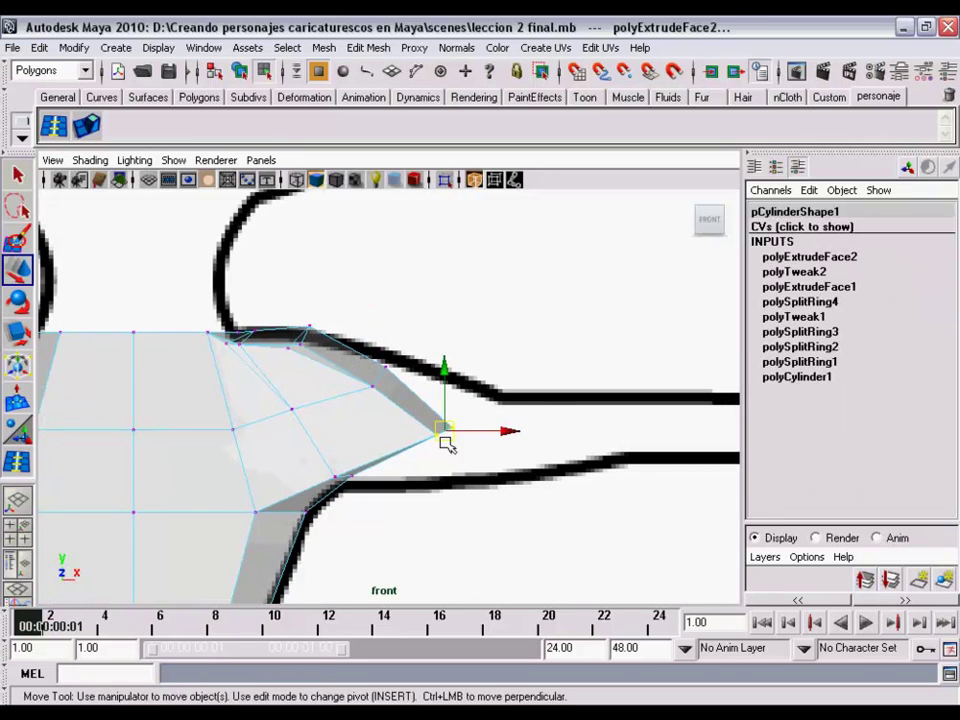
left_click_drag(443, 430, 482, 396)
left_click(382, 380)
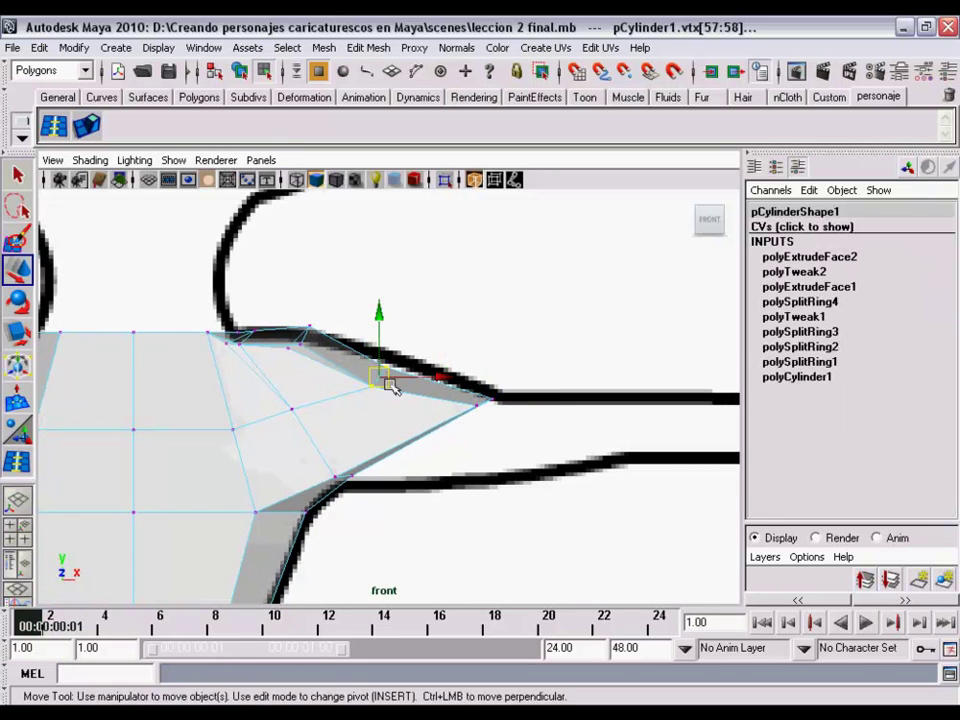
left_click_drag(383, 363, 393, 361)
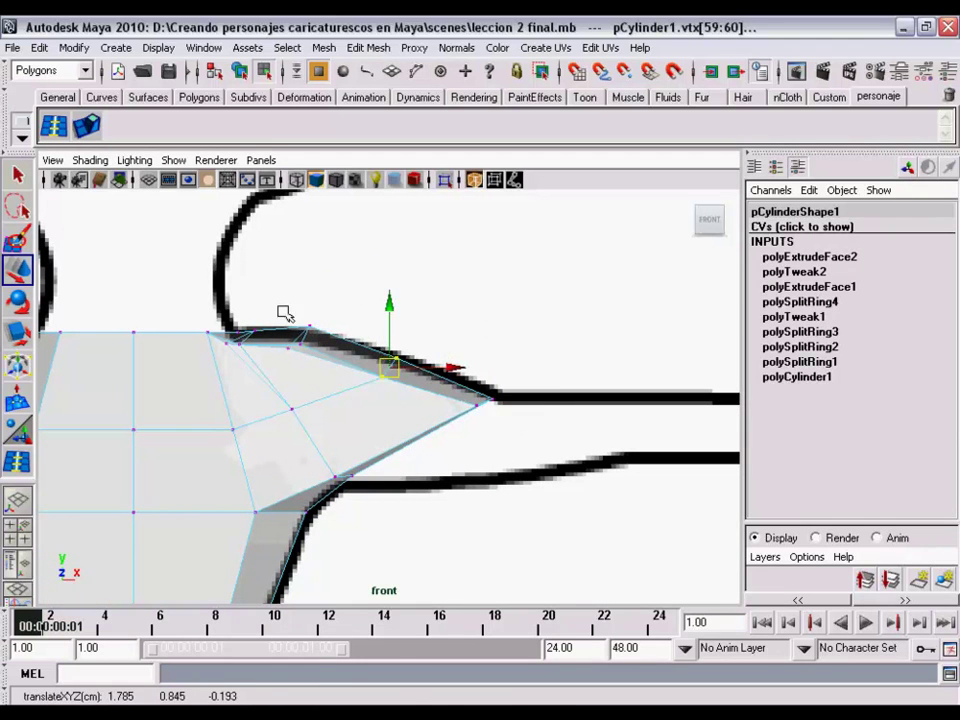
mouse_move(320, 358)
left_mouse_down()
mouse_move(292, 332)
mouse_move(310, 350)
left_mouse_up()
scroll(454, 411, "down", 3)
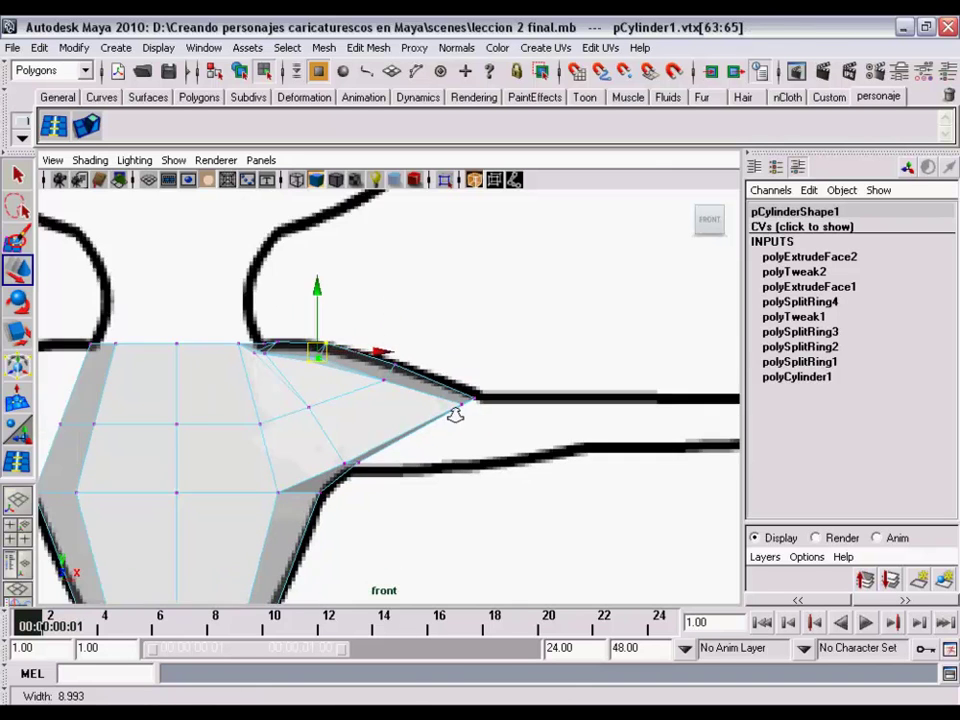
mouse_move(454, 411)
middle_mouse_down("alt")
mouse_move(458, 426)
mouse_move(422, 416)
mouse_move(403, 433)
mouse_move(426, 431)
mouse_move(406, 404)
middle_mouse_up("alt")
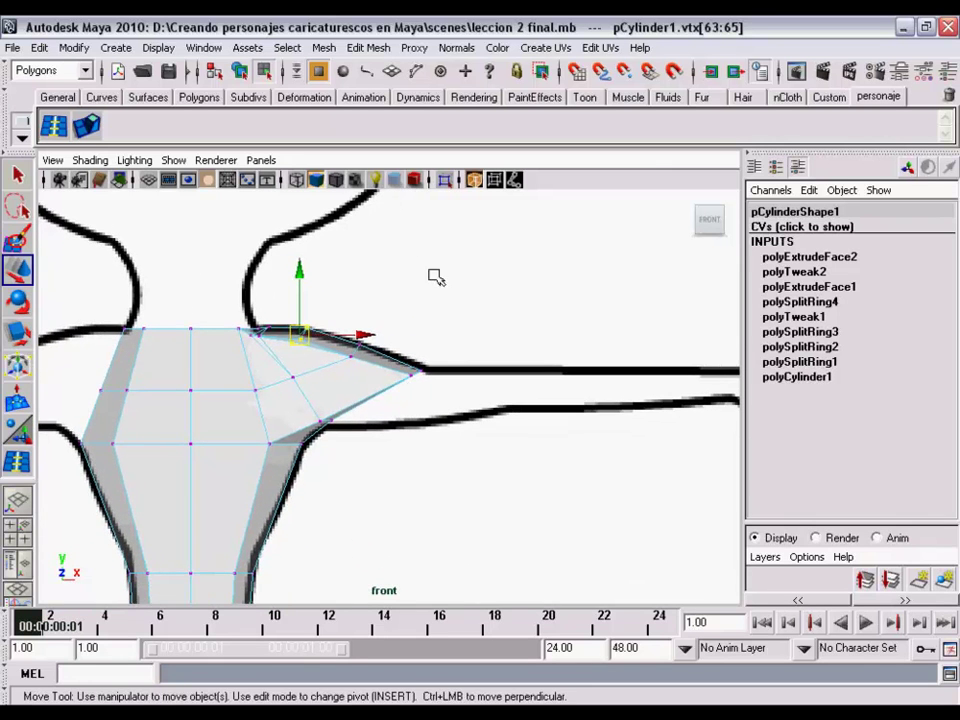
Turn X-Ray off and reframe the front view
left_click(474, 180)
mouse_move(452, 294)
middle_mouse_down("alt")
mouse_move(437, 366)
mouse_move(425, 348)
mouse_move(407, 360)
mouse_move(399, 352)
middle_mouse_up("alt")
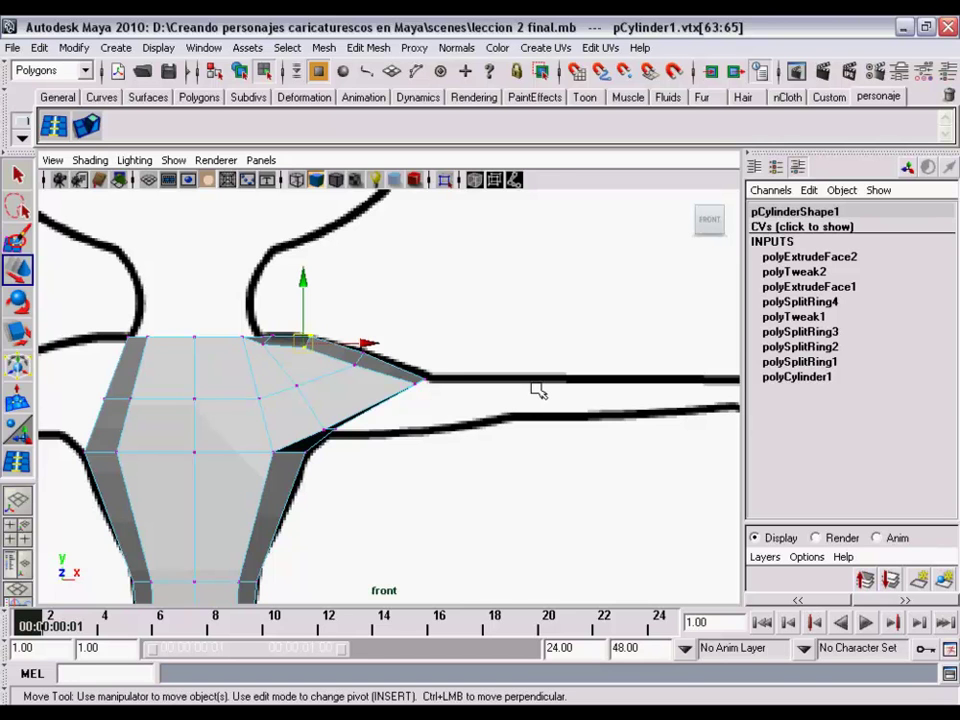
middle_click_drag(505, 368, 411, 360, "alt")
mouse_move(411, 360)
right_mouse_down("alt")
mouse_move(399, 388)
mouse_move(437, 394)
right_mouse_up("alt")
mouse_move(437, 394)
middle_mouse_down("alt")
mouse_move(412, 378)
mouse_move(396, 392)
mouse_move(444, 392)
mouse_move(434, 385)
middle_mouse_up("alt")
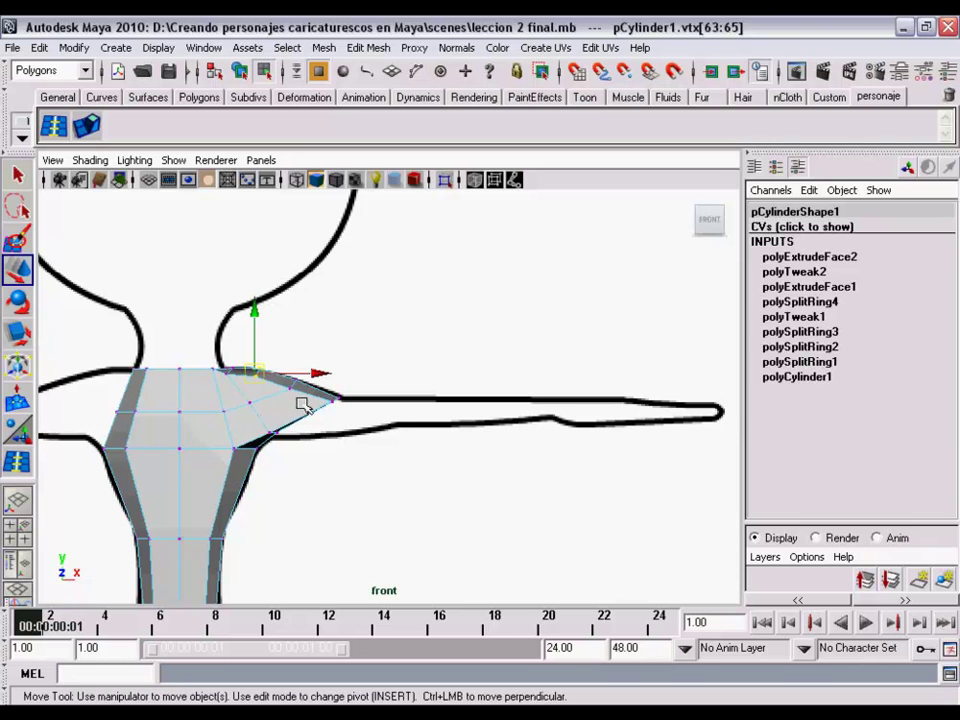
Orbit the perspective view closely around the shoulder extrusion to inspect it
mouse_move(298, 410)
right_mouse_down("alt")
mouse_move(332, 402)
mouse_move(338, 428)
mouse_move(375, 445)
mouse_move(395, 440)
right_mouse_up("alt")
left_click(474, 179)
mouse_move(439, 381)
middle_mouse_down("alt")
mouse_move(441, 407)
mouse_move(467, 383)
middle_mouse_up("alt")
key("space")
mouse_move(461, 360)
left_mouse_down()
mouse_move(467, 328)
mouse_move(435, 384)
left_mouse_up()
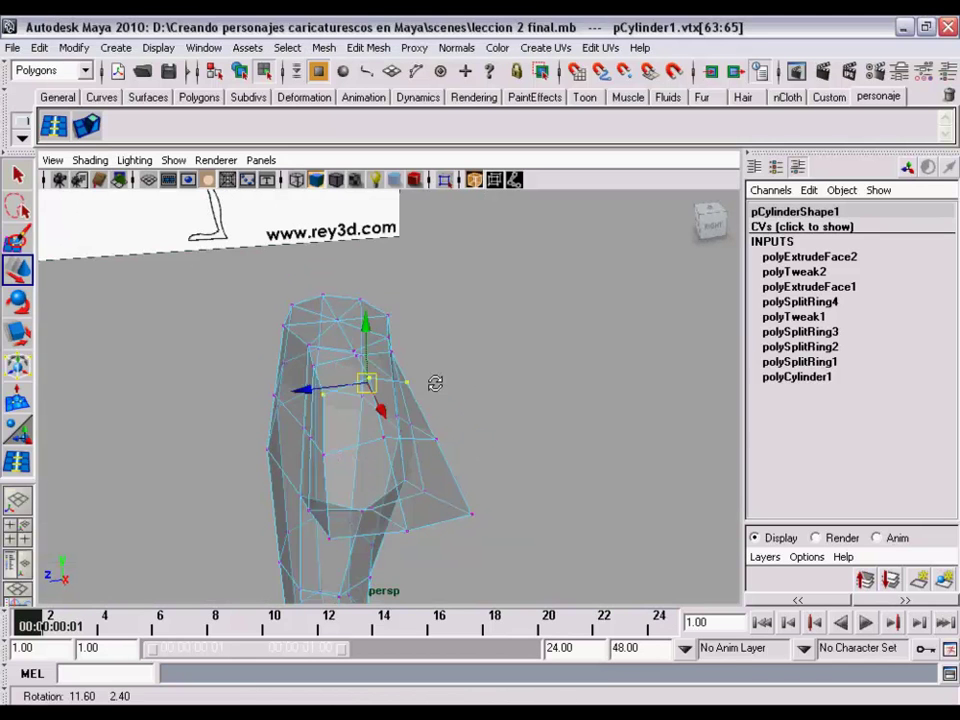
left_click(472, 190)
left_click_drag(390, 460, 392, 467, "alt")
right_click_drag(392, 467, 551, 455, "alt")
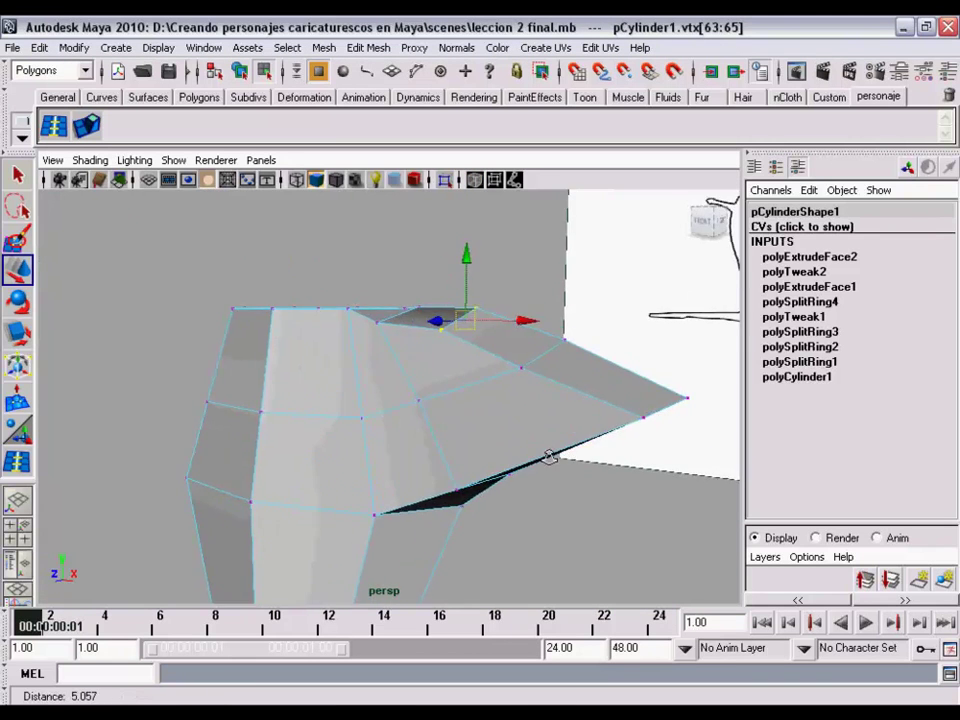
mouse_move(551, 455)
left_mouse_down("alt")
mouse_move(426, 473)
mouse_move(266, 474)
mouse_move(287, 527)
mouse_move(396, 521)
mouse_move(591, 453)
mouse_move(677, 501)
mouse_move(636, 501)
mouse_move(578, 463)
left_mouse_up("alt")
Select two shoulder-top vertices and orbit to compare them with the reference
left_click(446, 360)
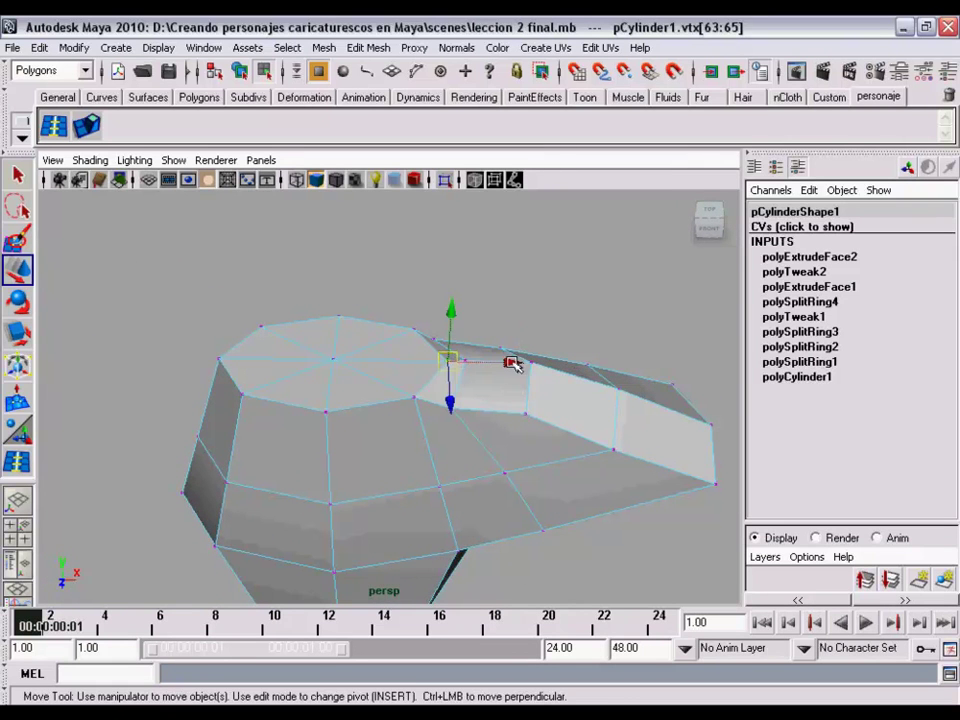
left_click(505, 363)
mouse_move(489, 364)
left_mouse_down("alt")
mouse_move(572, 441)
mouse_move(591, 418)
left_mouse_up("alt")
right_click_drag(591, 418, 440, 376, "alt")
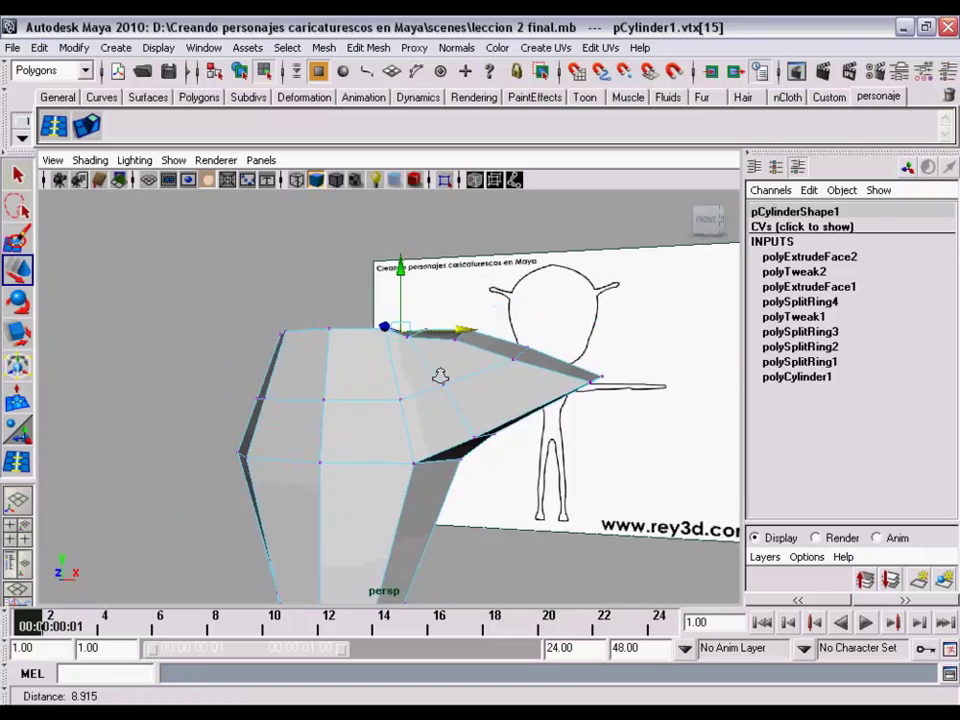
mouse_move(440, 376)
left_mouse_down("alt")
mouse_move(520, 400)
mouse_move(458, 402)
mouse_move(456, 435)
left_mouse_up("alt")
Back in front view, zoom out and pan until the whole character reference is framed
key("space")
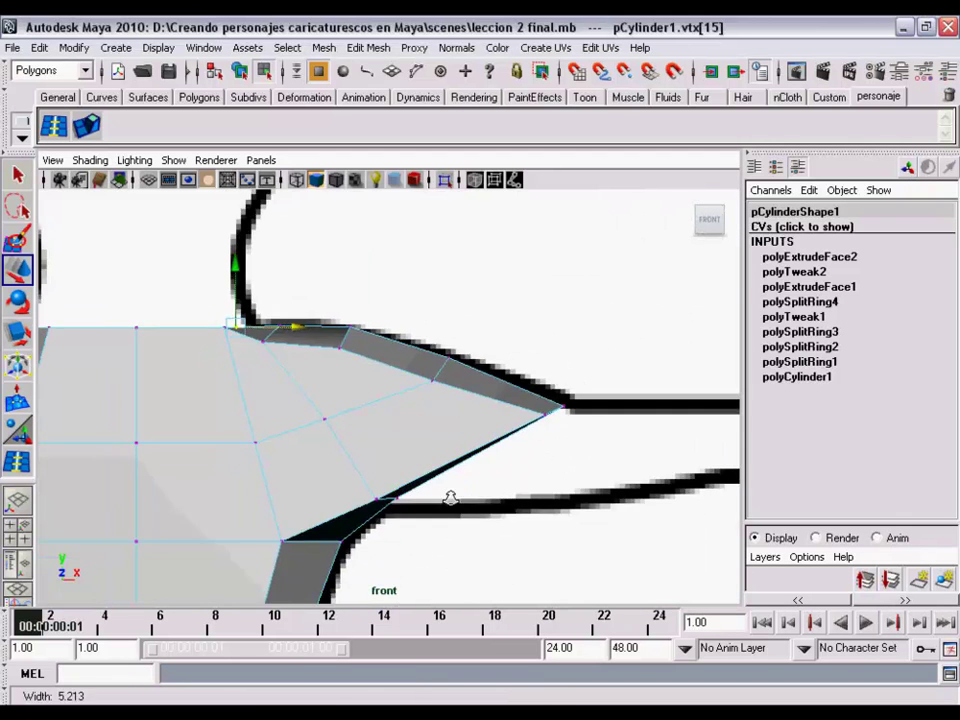
right_click_drag(450, 497, 505, 510, "alt")
middle_click_drag(505, 510, 534, 521, "alt")
right_click_drag(534, 521, 480, 459, "alt")
middle_click_drag(480, 459, 493, 446, "alt")
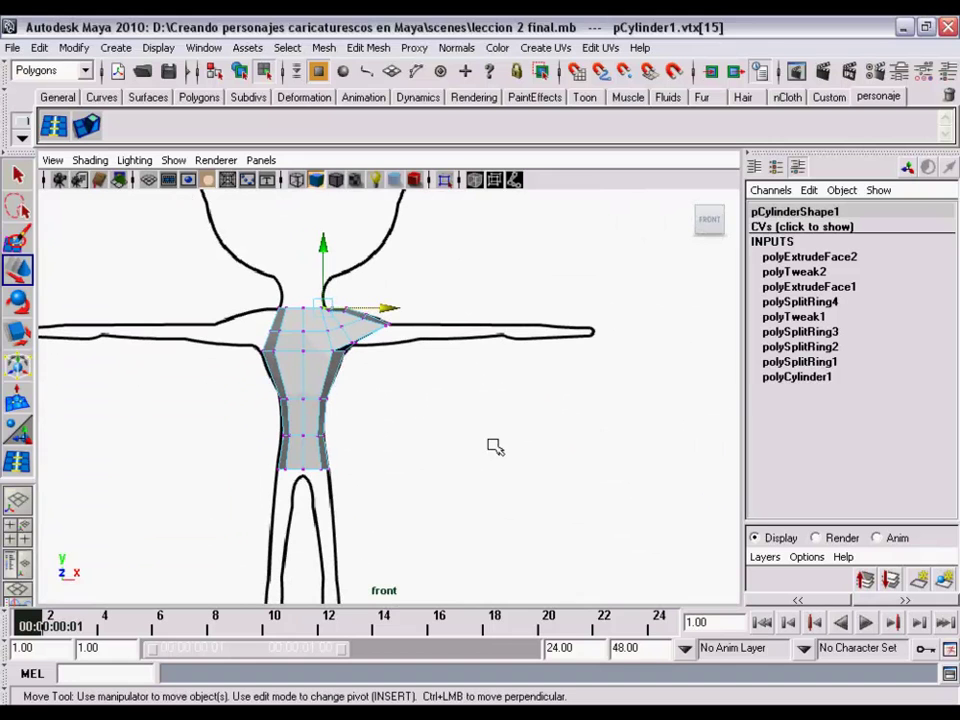
Create a polygon cylinder and move it out beside the shoulder
key("space")
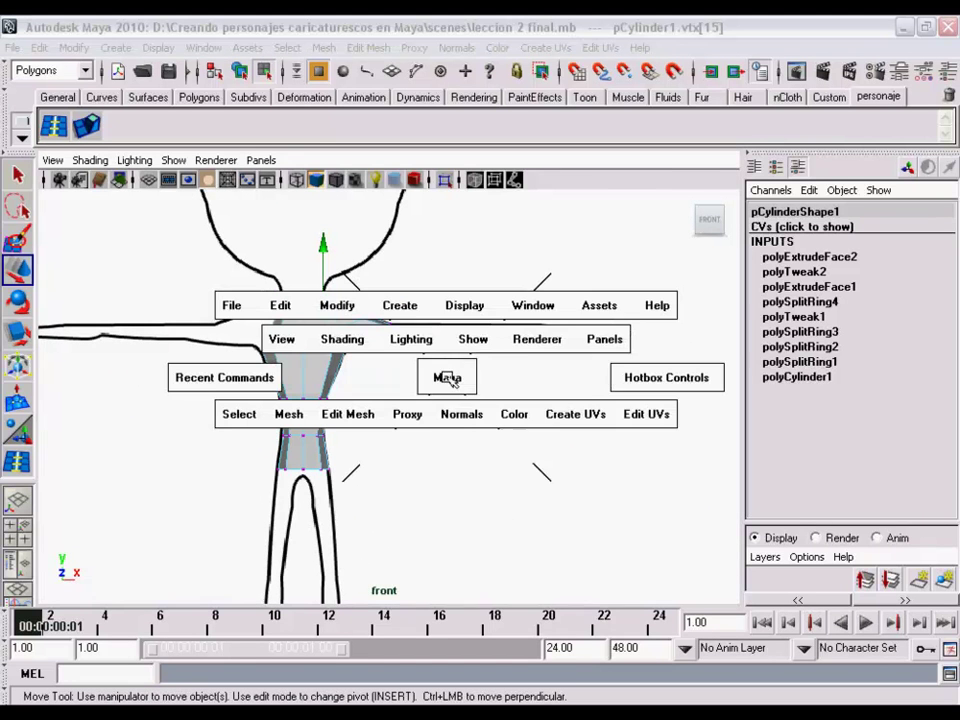
left_click(400, 306)
mouse_move(470, 341)
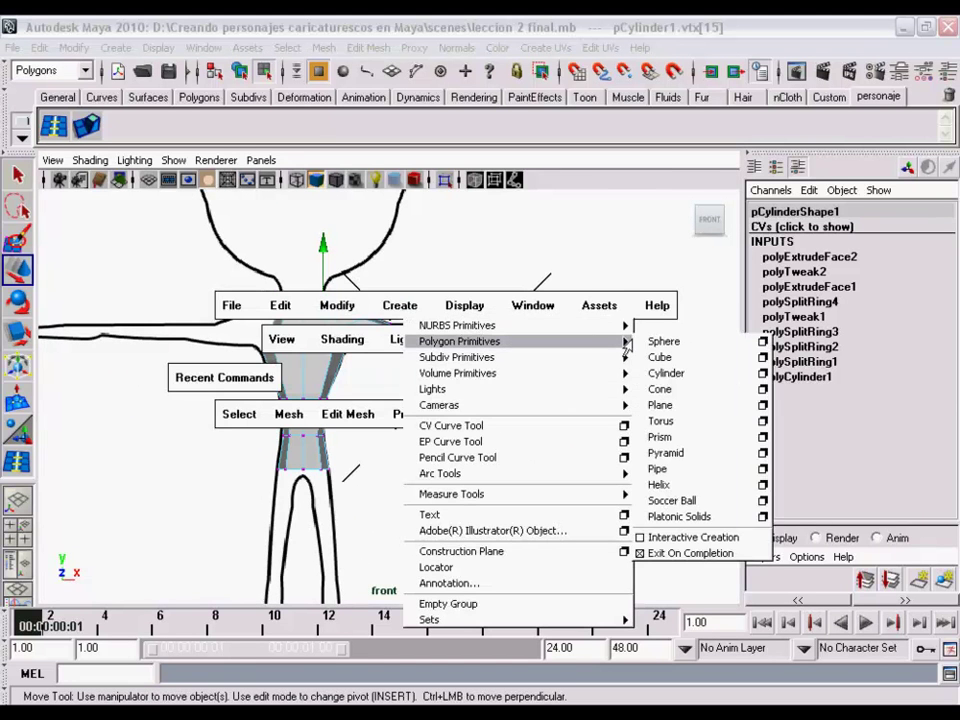
left_click(665, 373)
key("space")
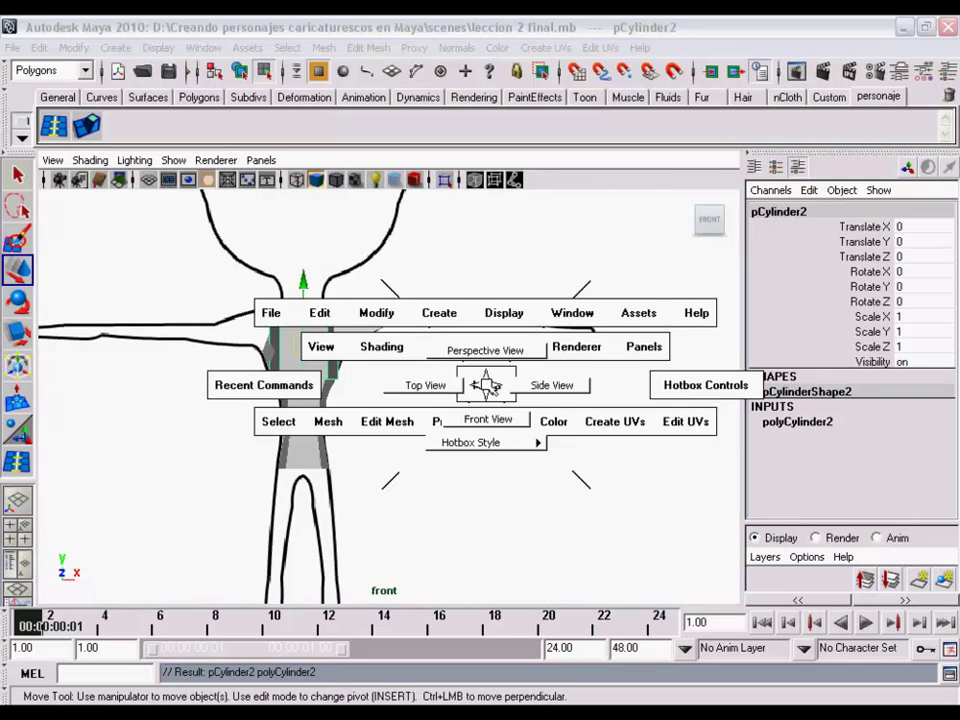
left_click_drag(489, 385, 493, 354)
left_click_drag(425, 422, 450, 435, "alt")
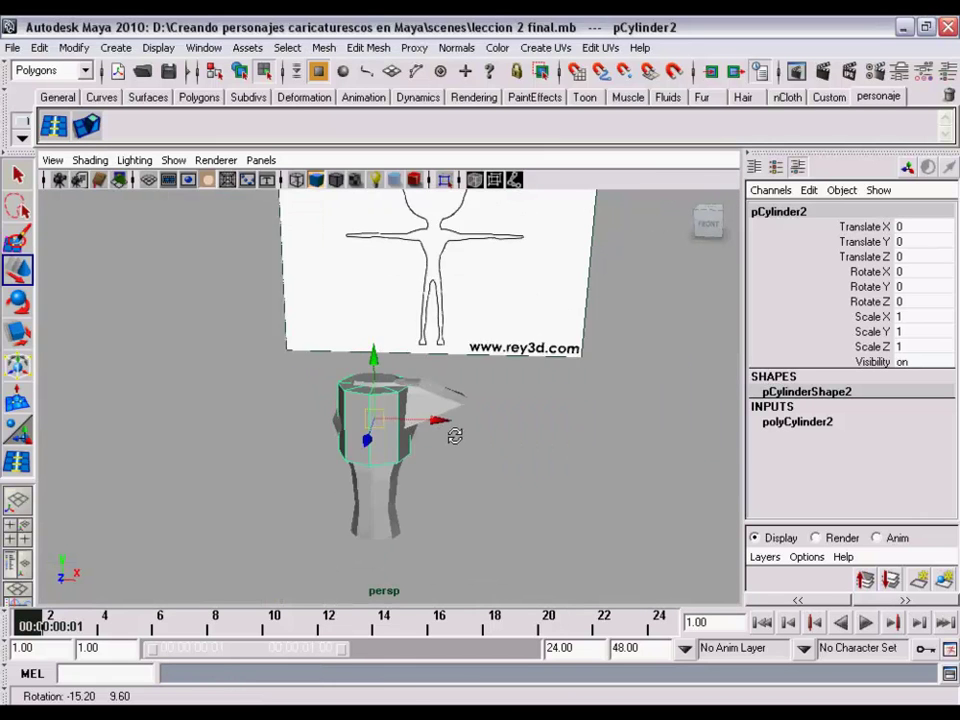
right_click_drag(422, 439, 437, 437, "alt")
mouse_move(437, 437)
left_mouse_down()
mouse_move(612, 449)
mouse_move(589, 482)
mouse_move(514, 482)
left_mouse_up()
Rotate the cylinder to 90° around Z
key("e")
mouse_move(506, 388)
left_mouse_down()
mouse_move(437, 365)
mouse_move(865, 345)
left_mouse_up()
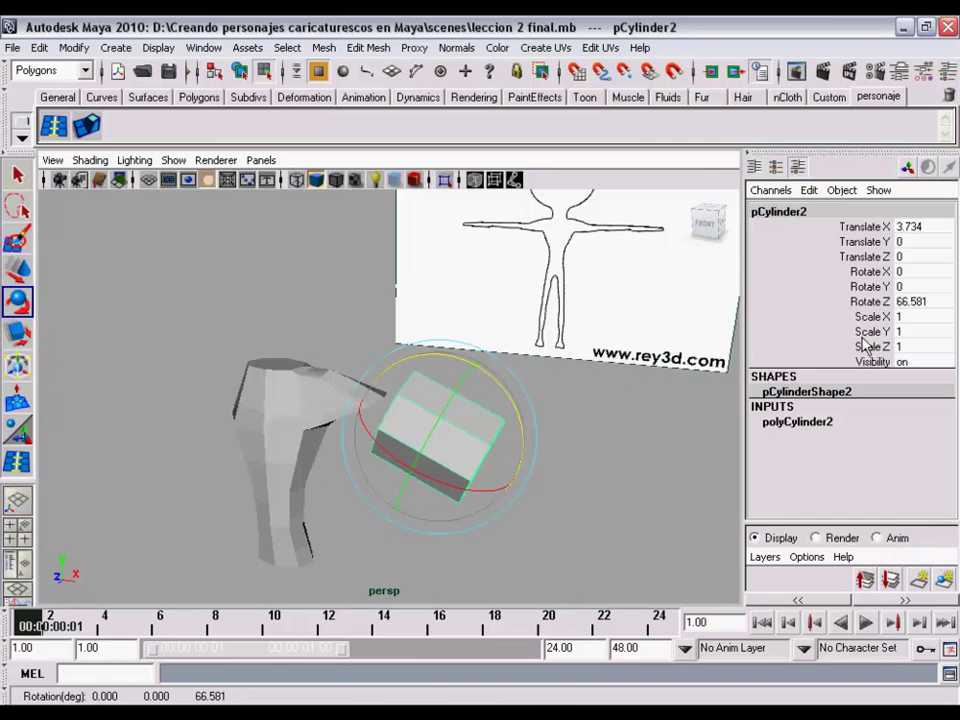
double_click(913, 301)
type("90")
key("Return")
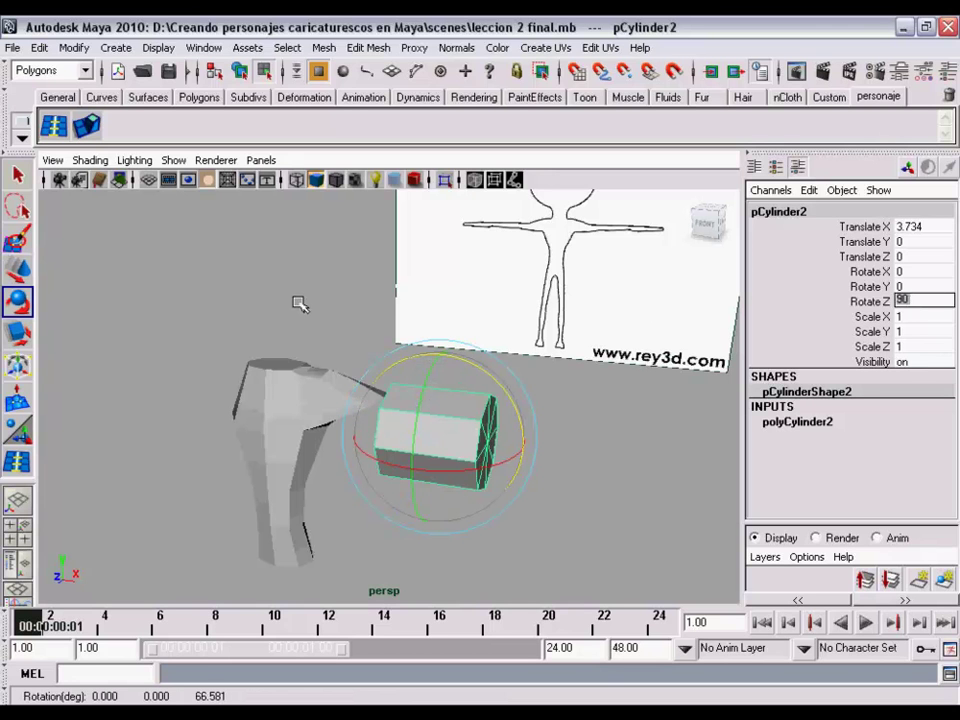
In front view with X-Ray, move the cylinder onto the arm and scale it thin (0.228, Y 2.149)
key("space")
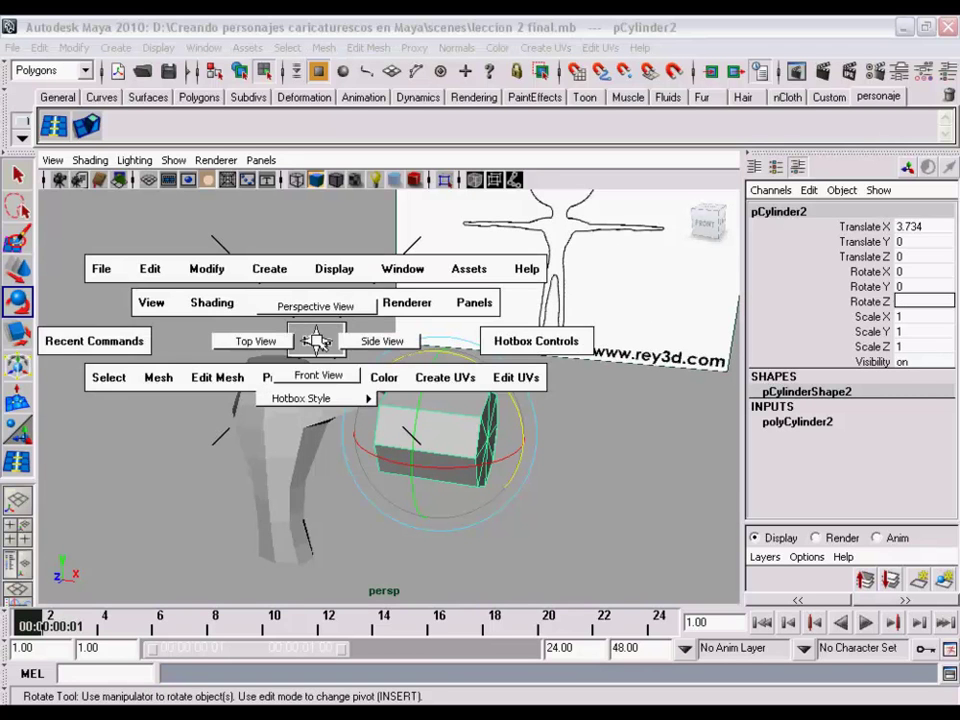
left_click_drag(317, 339, 310, 375)
scroll(461, 458, "up", 2)
scroll(520, 450, "up", 2)
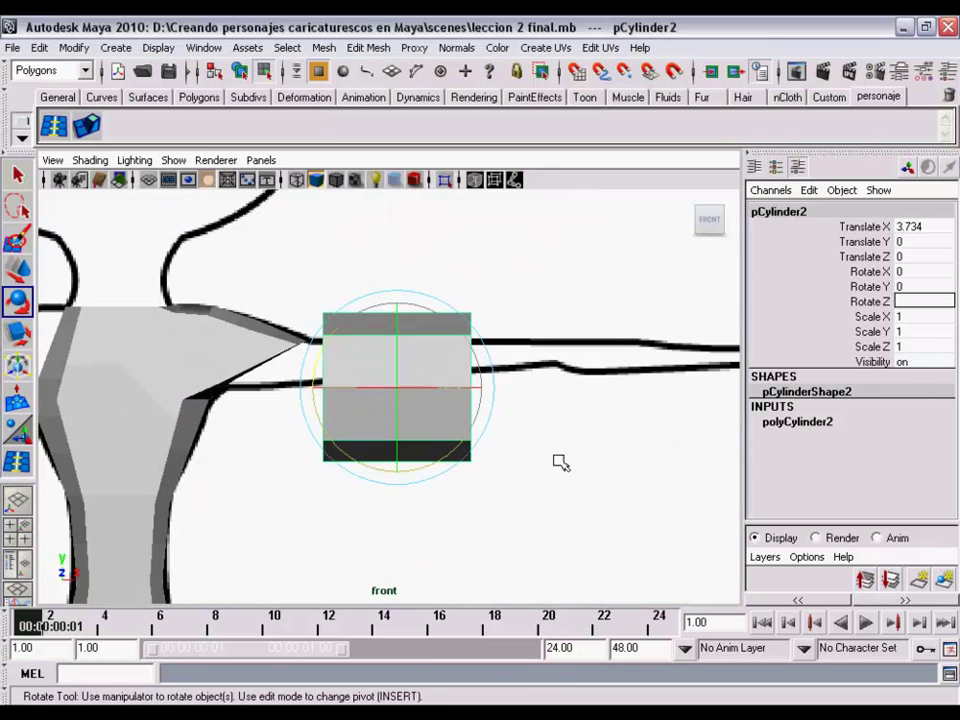
key("w")
left_click(476, 193)
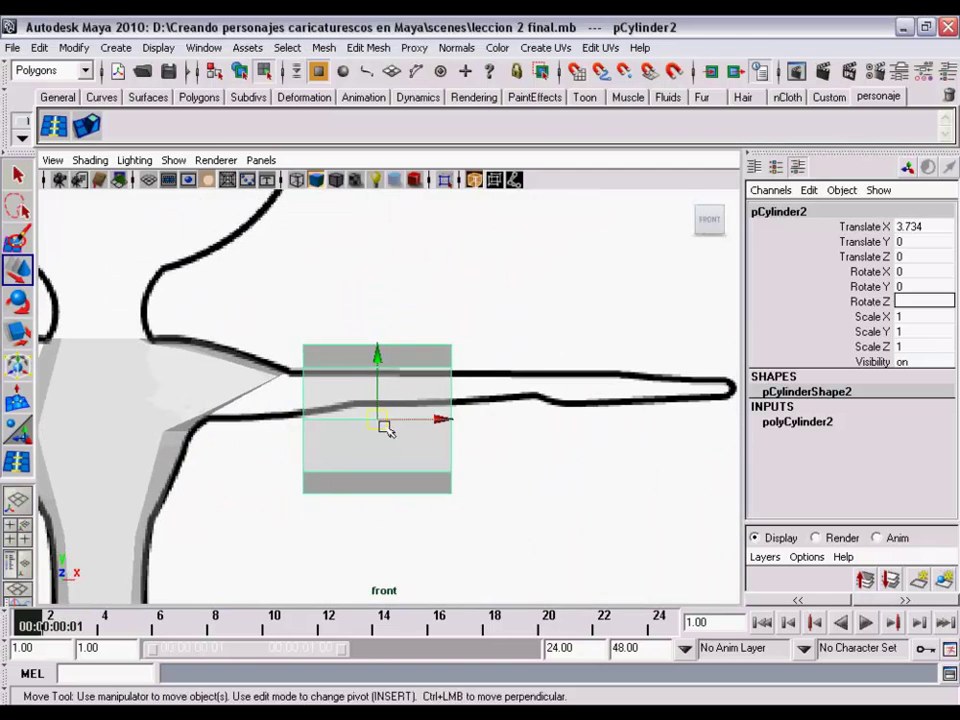
mouse_move(380, 422)
left_mouse_down()
mouse_move(406, 388)
mouse_move(300, 386)
mouse_move(320, 397)
mouse_move(223, 390)
mouse_move(233, 392)
left_mouse_up()
key("r")
scroll(293, 410, "up", 1)
scroll(293, 410, "up", 1)
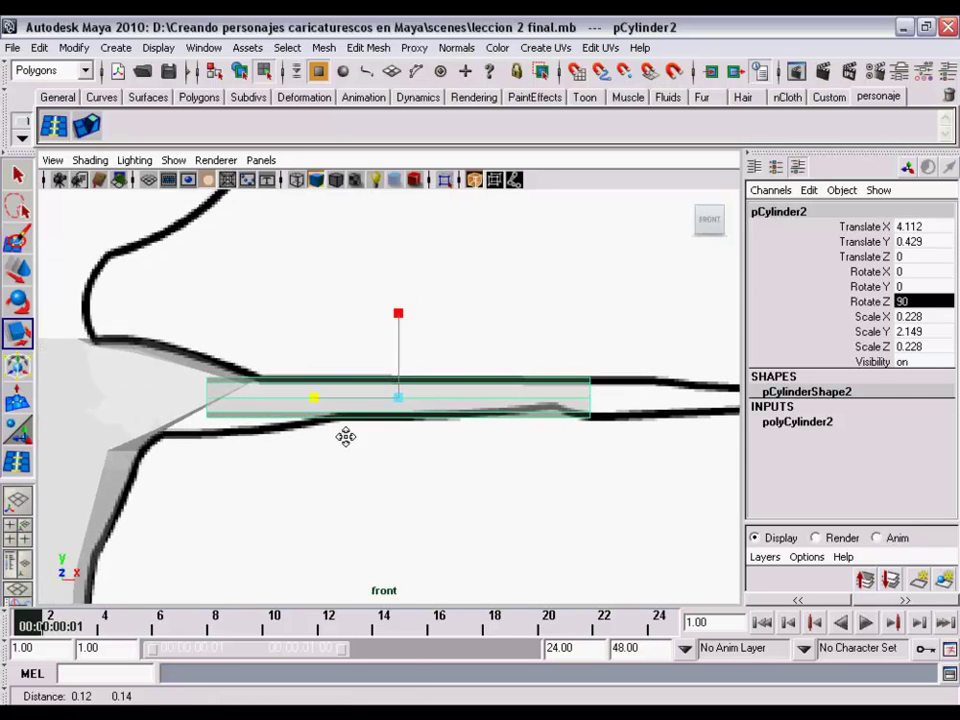
Insert new edge loops across the arm cylinder with the Insert Edge Loop Tool
left_click(54, 125)
left_click(323, 396)
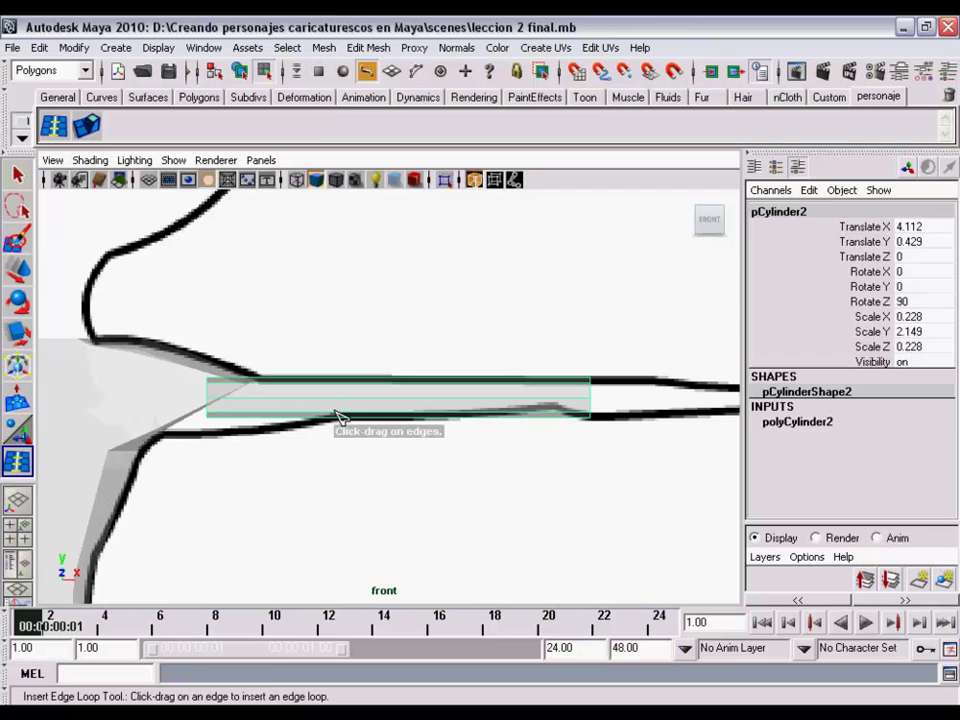
mouse_move(296, 407)
left_mouse_down()
mouse_move(461, 403)
mouse_move(397, 403)
left_mouse_up()
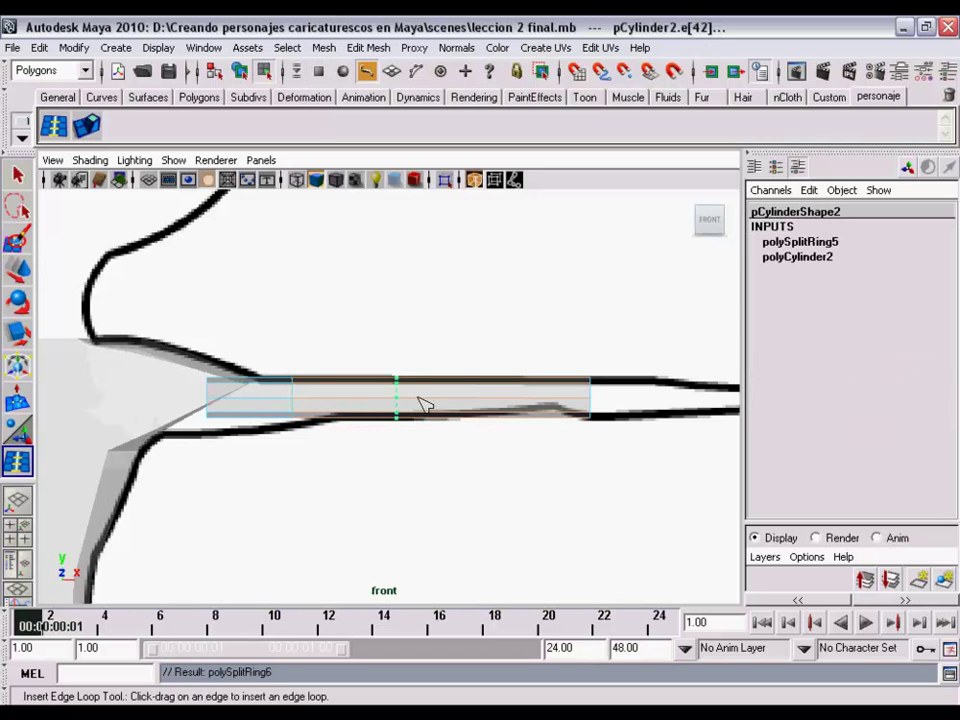
left_click_drag(491, 401, 499, 403)
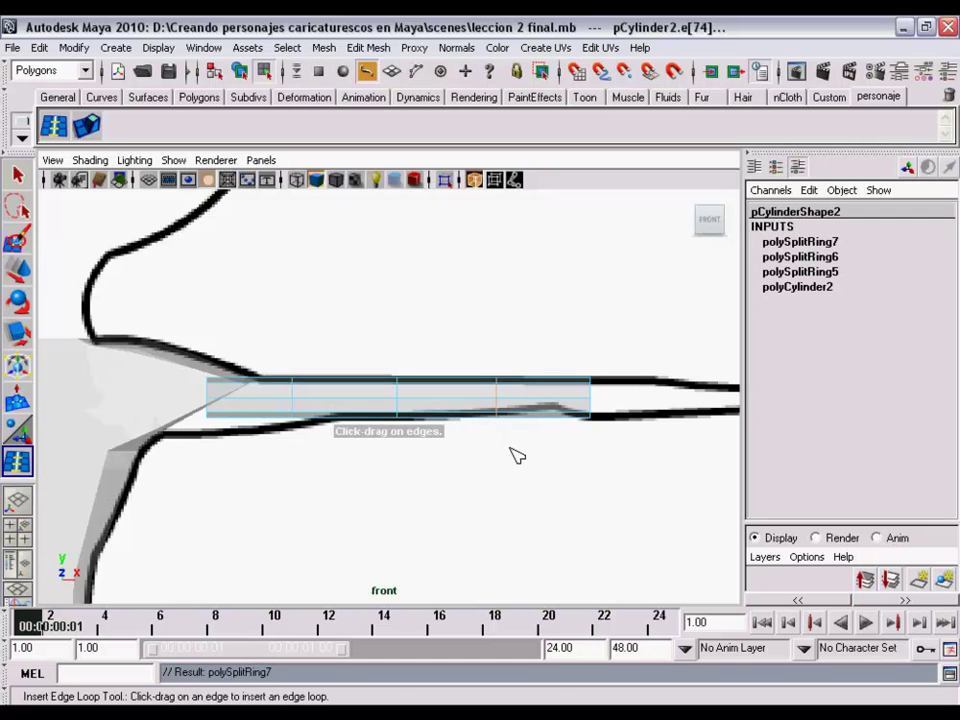
Select the arm's far-end vertices, pull them back toward the wrist and shrink them
key("w")
middle_click_drag(514, 454, 476, 371, "alt")
mouse_move(505, 374)
right_mouse_down()
mouse_move(481, 379)
mouse_move(561, 429)
mouse_move(480, 430)
right_mouse_up()
left_click_drag(395, 355, 427, 499)
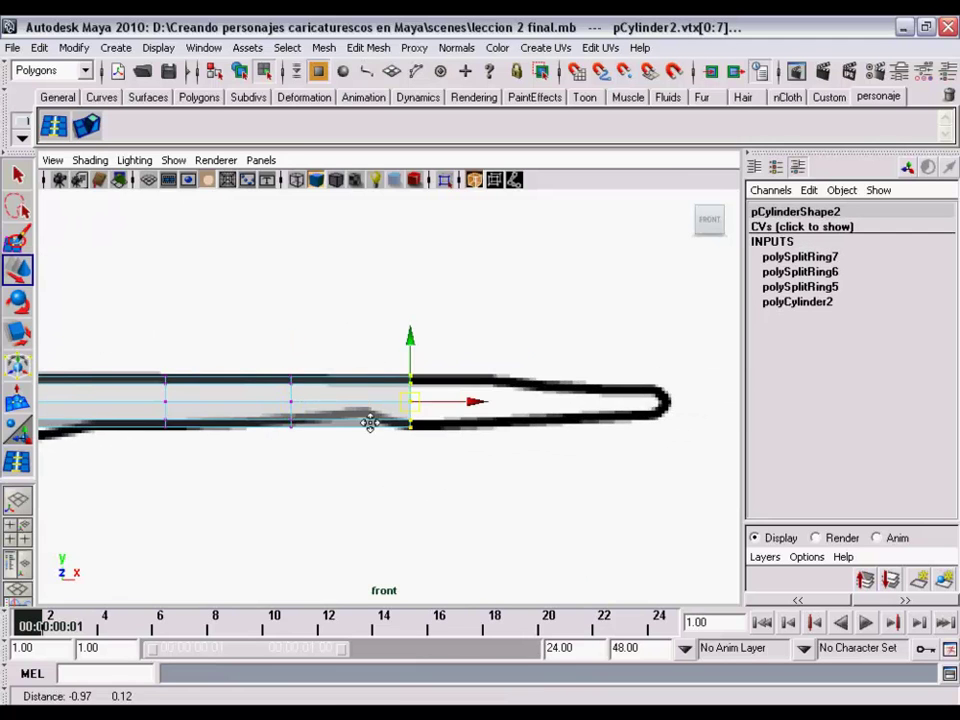
right_click_drag(369, 418, 566, 415, "alt")
mouse_move(600, 420)
left_mouse_down()
mouse_move(482, 416)
mouse_move(491, 388)
left_mouse_up()
key("r")
key("w")
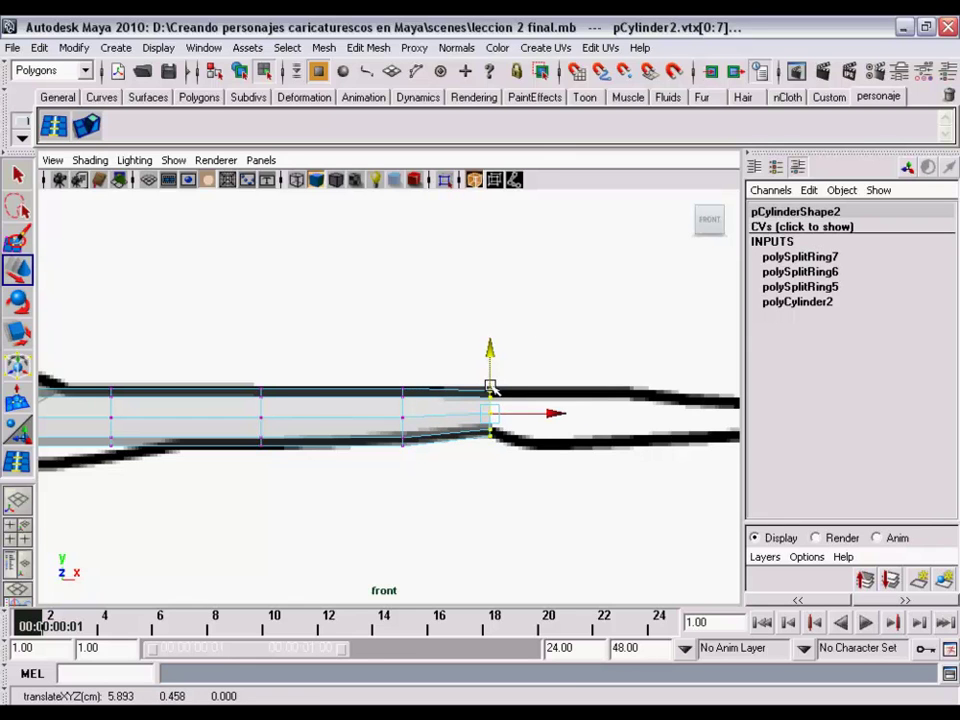
Slide the wrist vertex ring toward the shoulder and scale it to the arm's thickness
mouse_move(341, 435)
middle_mouse_down("alt")
mouse_move(452, 446)
mouse_move(545, 406)
middle_mouse_up("alt")
left_click_drag(538, 388, 600, 497)
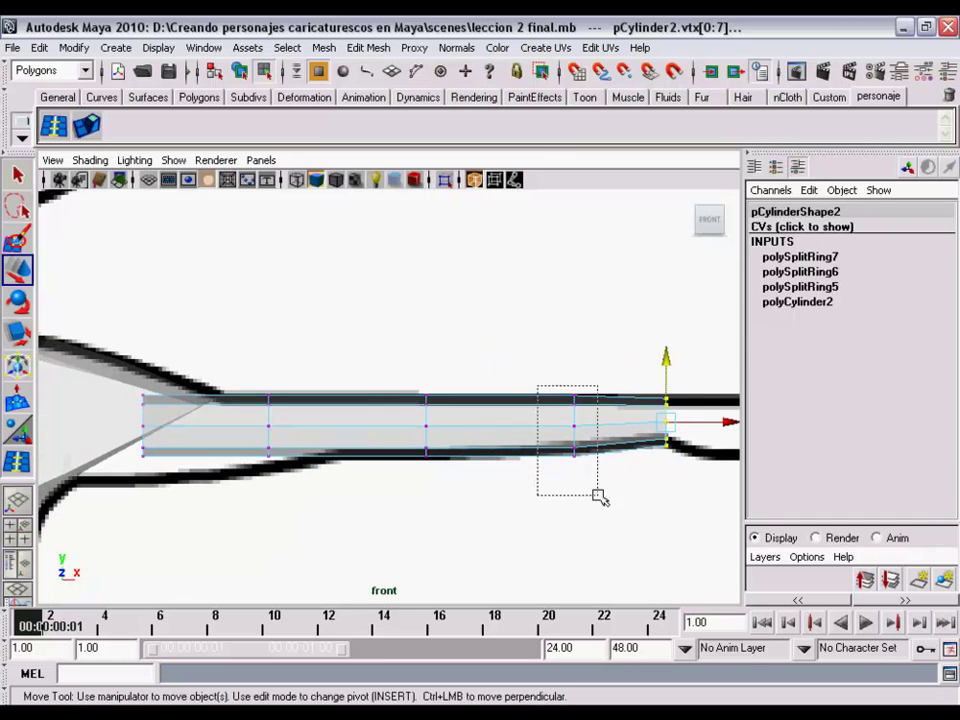
left_click_drag(620, 429, 551, 427)
key("r")
middle_click_drag(427, 452, 490, 433, "alt")
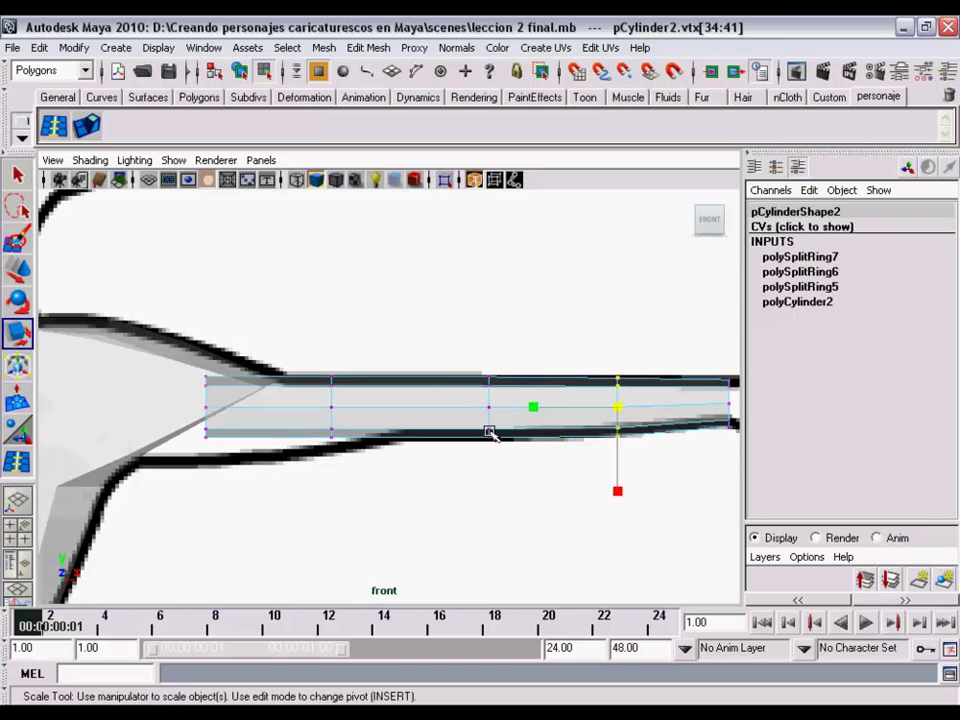
Rotate the shoulder-end vertex ring to match the shoulder angle and enlarge it
mouse_move(463, 362)
left_mouse_down()
mouse_move(495, 430)
mouse_move(481, 401)
left_mouse_up()
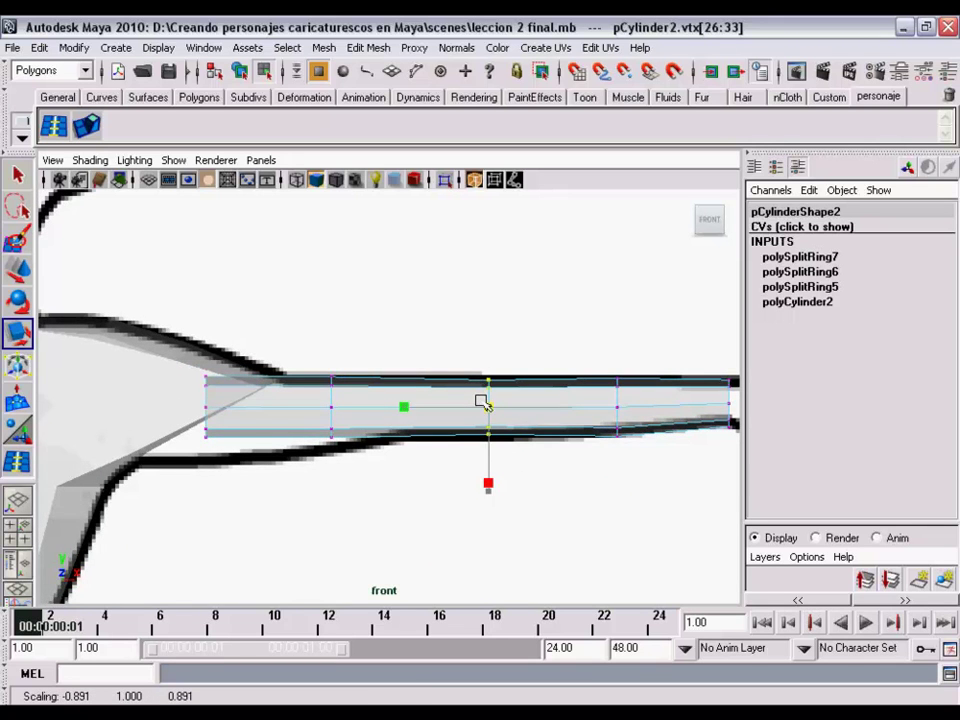
middle_click_drag(481, 401, 521, 405, "alt")
middle_click_drag(189, 362, 256, 364, "alt")
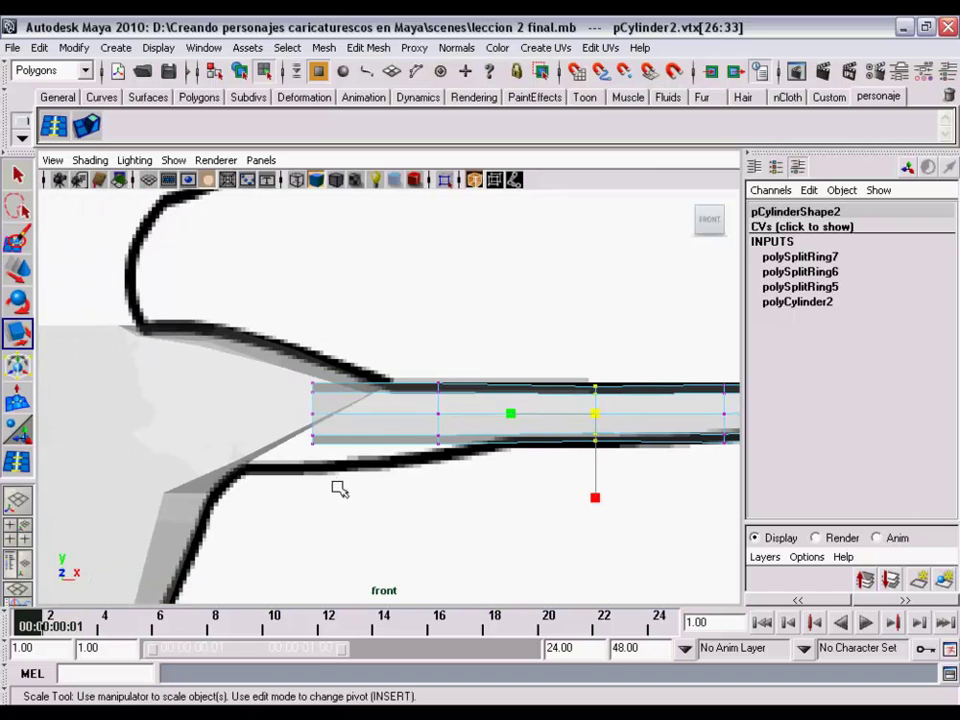
key("ctrl+z")
key("w")
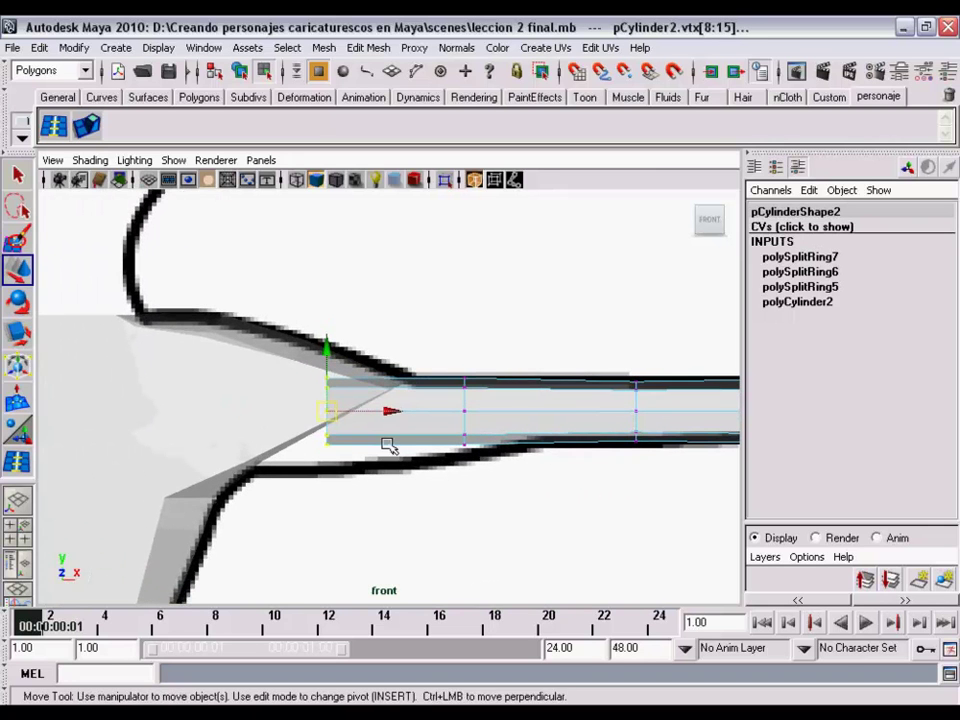
key("e")
left_click_drag(392, 357, 415, 436)
key("r")
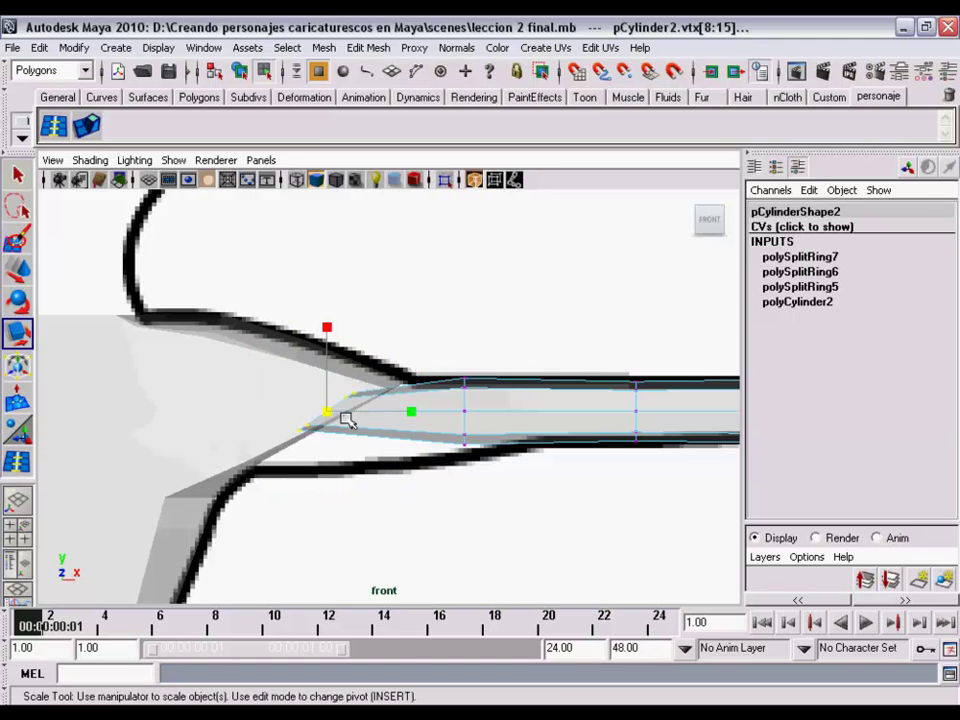
mouse_move(343, 417)
left_mouse_down()
mouse_move(372, 416)
mouse_move(341, 418)
mouse_move(355, 432)
left_mouse_up()
Refine the shoulder-end ring's scale and rotation, then select the adjacent ring
key("w")
key("r")
key("e")
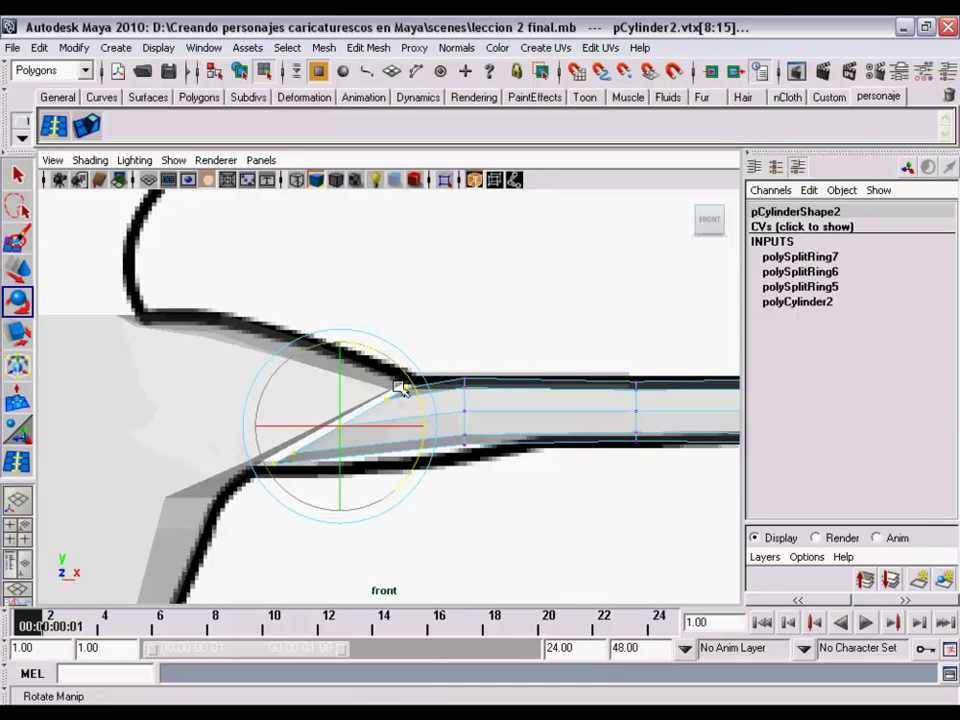
key("r")
left_click_drag(343, 423, 353, 425)
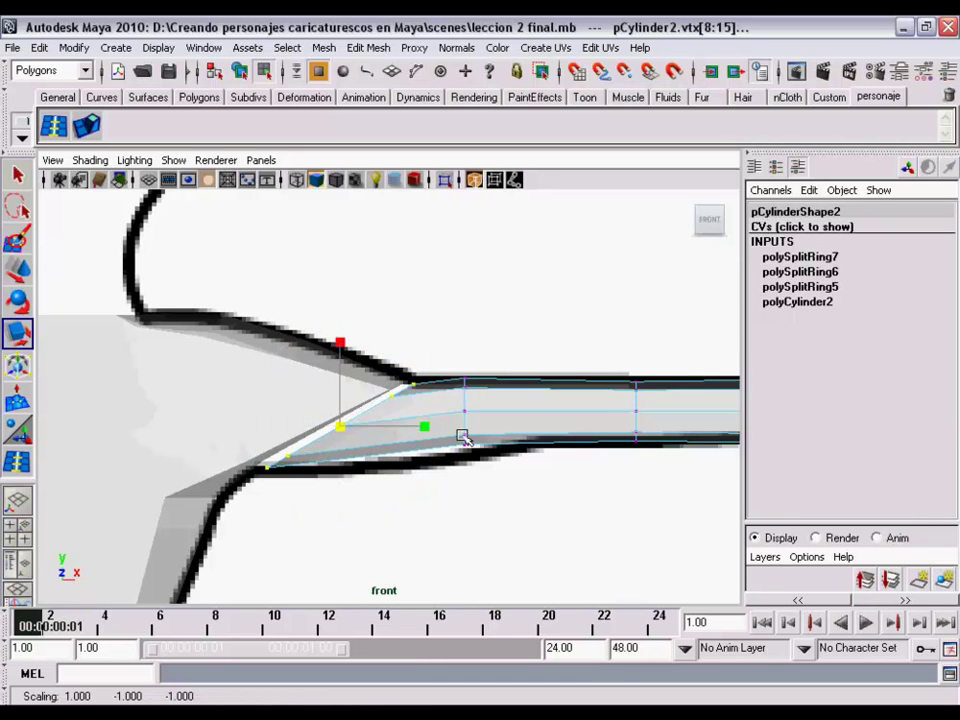
middle_click_drag(461, 437, 368, 346, "alt")
mouse_move(350, 345)
left_mouse_down()
mouse_move(414, 437)
mouse_move(487, 398)
left_mouse_up()
key("w")
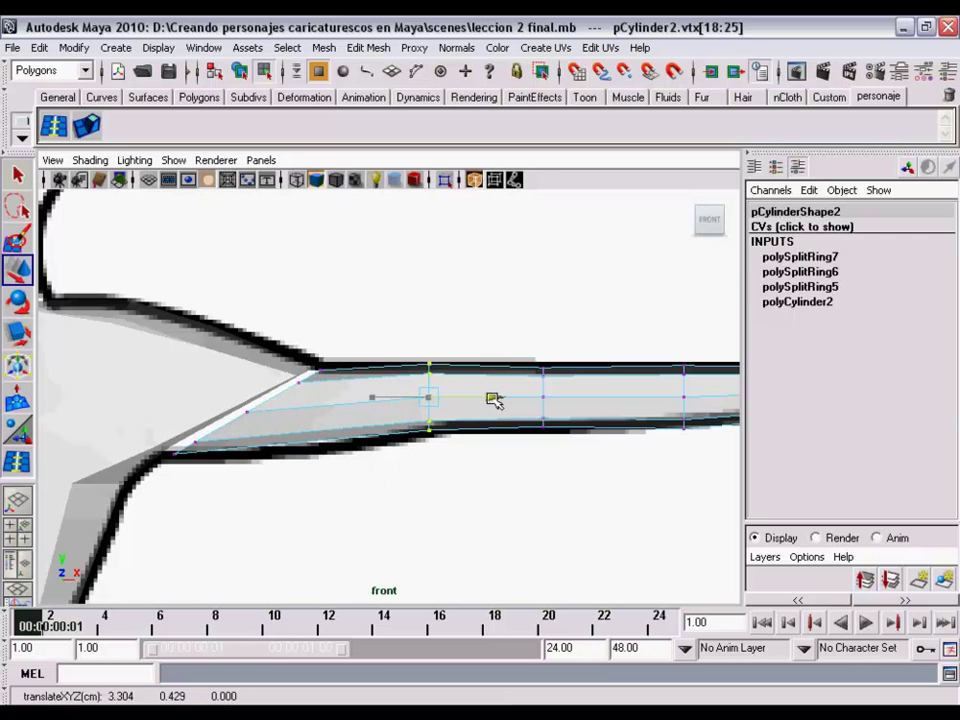
Add another edge loop near the arm's shoulder end
key("y")
left_click_drag(360, 411, 352, 420)
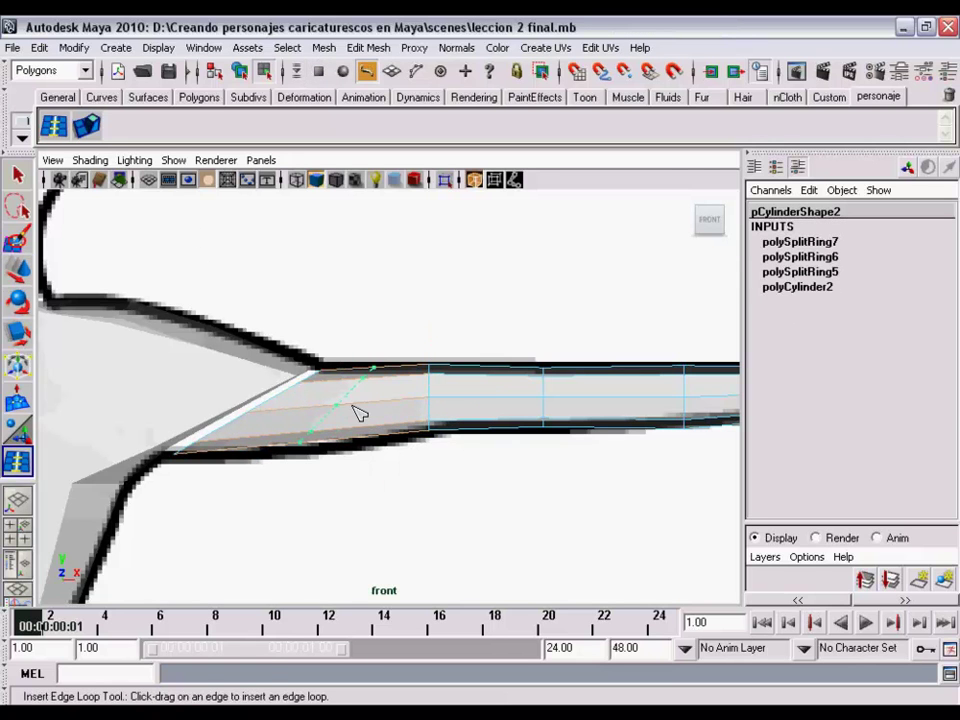
key("r")
key("e")
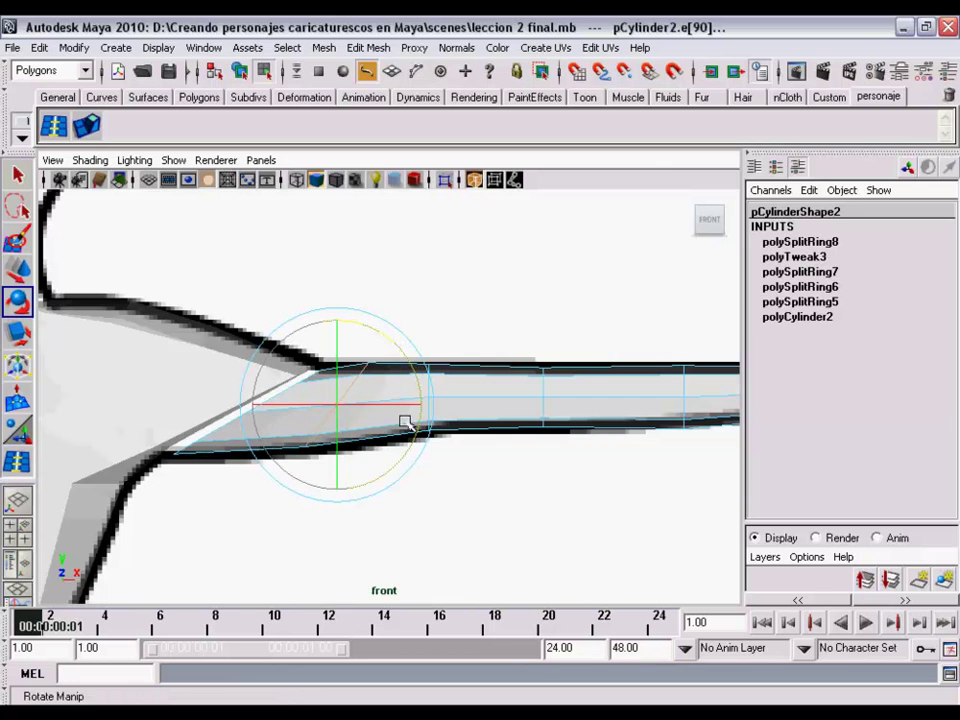
mouse_move(403, 422)
middle_mouse_down("alt")
mouse_move(371, 461)
mouse_move(398, 463)
middle_mouse_up("alt")
Put the arm into vertex mode and frame it in the front view
right_click_drag(397, 378, 349, 371)
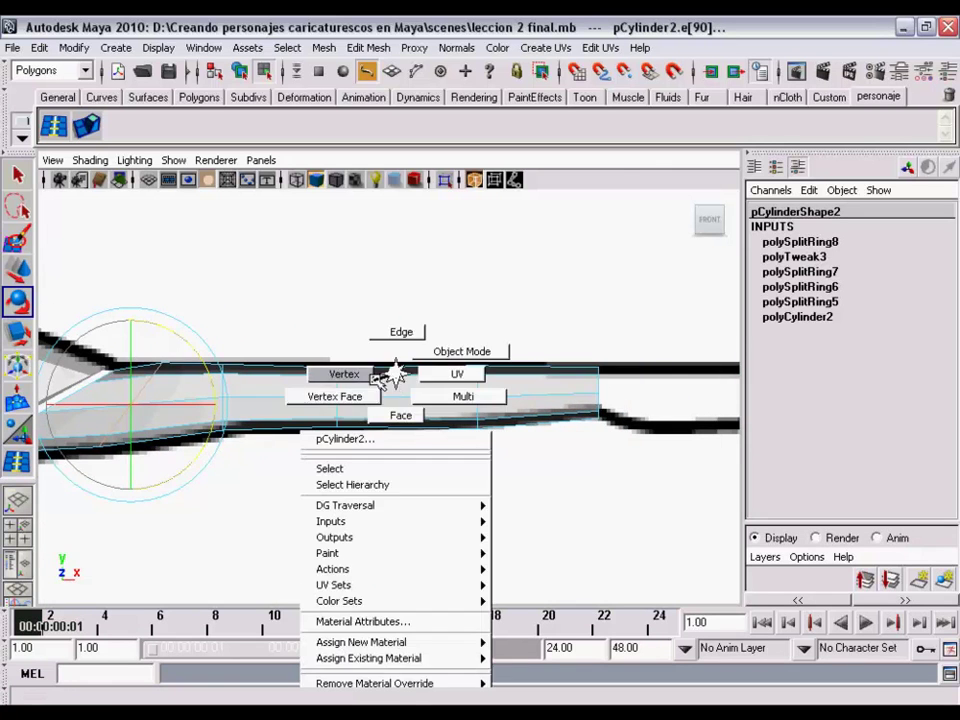
middle_click_drag(369, 450, 442, 456, "alt")
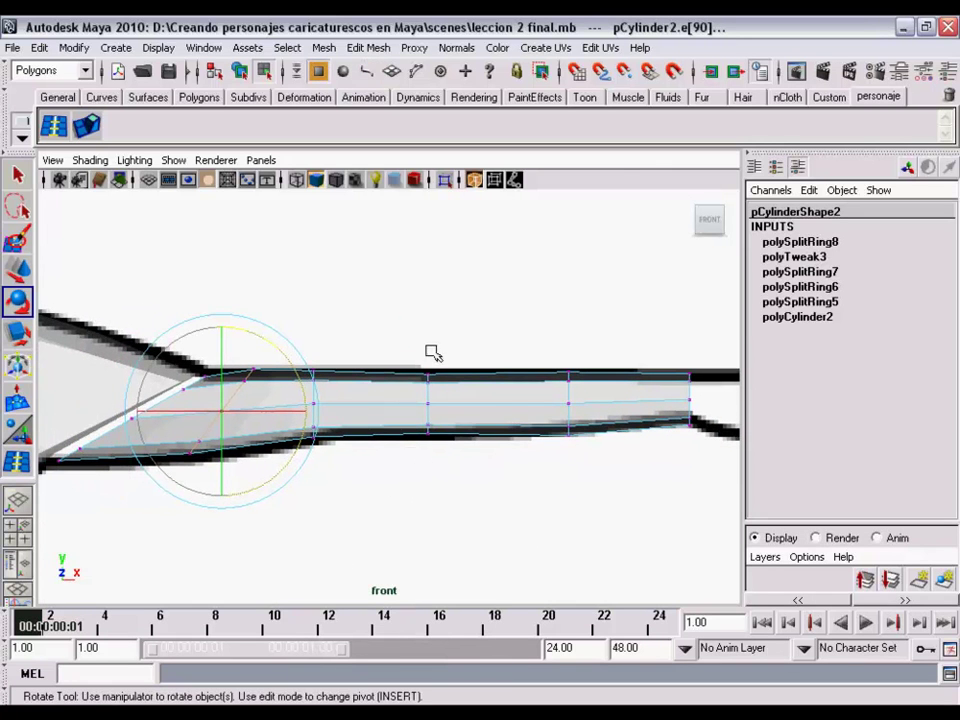
mouse_move(486, 451)
middle_mouse_down("alt")
mouse_move(418, 422)
mouse_move(495, 433)
mouse_move(313, 433)
middle_mouse_up("alt")
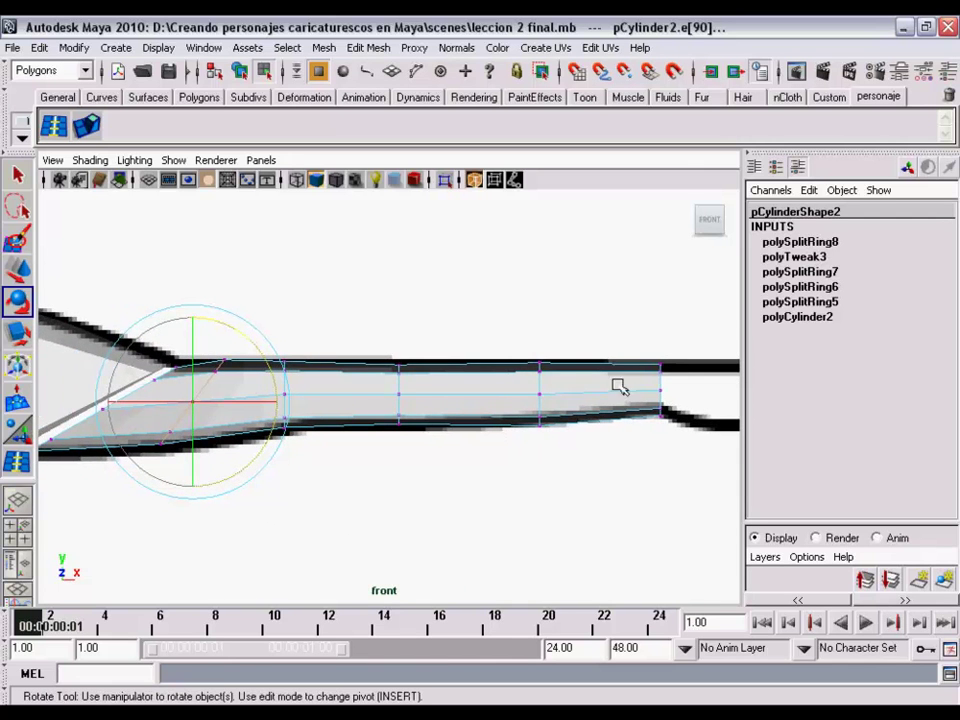
mouse_move(620, 387)
middle_mouse_down("alt")
mouse_move(435, 407)
mouse_move(551, 456)
mouse_move(641, 474)
middle_mouse_up("alt")
right_click_drag(641, 474, 574, 457, "alt")
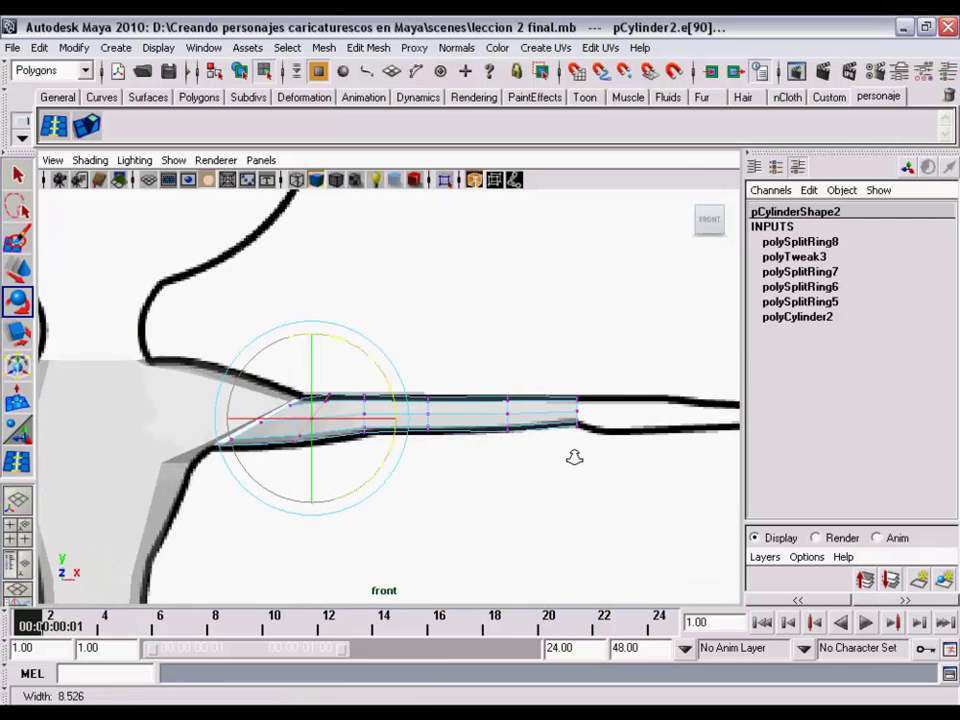
middle_click_drag(476, 450, 499, 435, "alt")
Check the arm against the side reference, then switch to the top view
key("space")
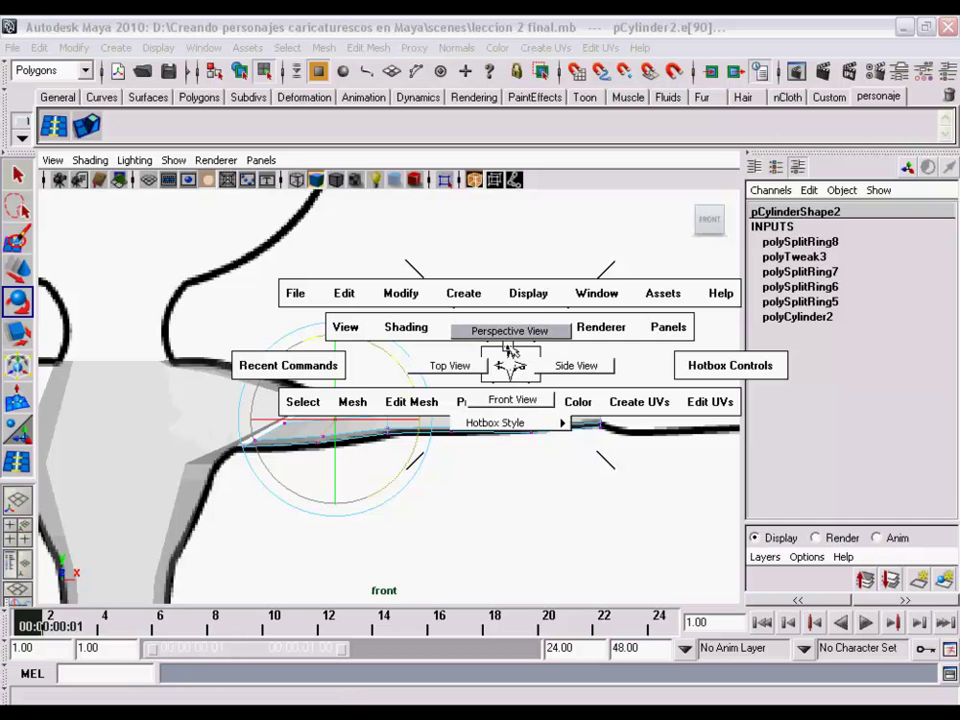
left_click_drag(508, 343, 557, 366)
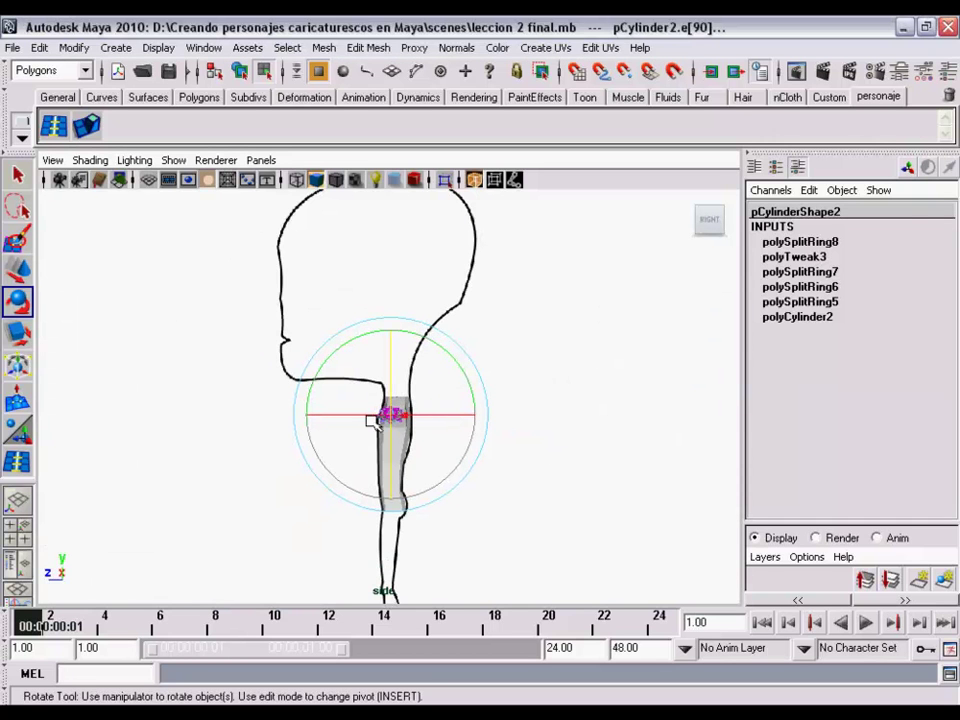
key("space")
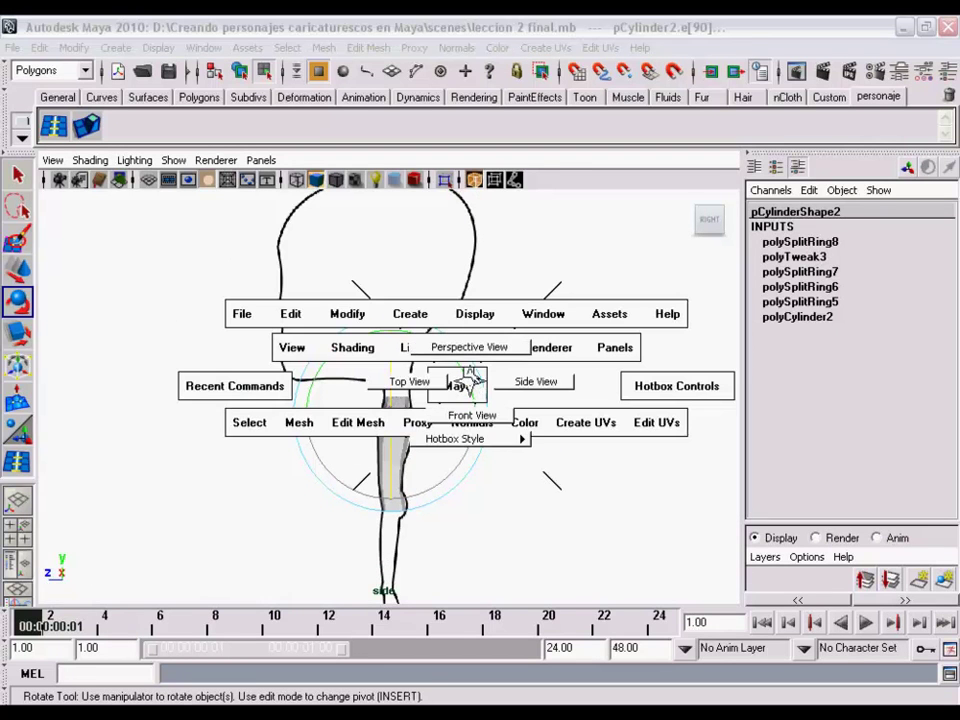
left_click_drag(470, 380, 425, 381)
mouse_move(529, 452)
right_mouse_down("alt")
mouse_move(330, 398)
mouse_move(420, 400)
right_mouse_up("alt")
Zoom in on the arm in the top view and select it in object mode
scroll(469, 498, "up", 3)
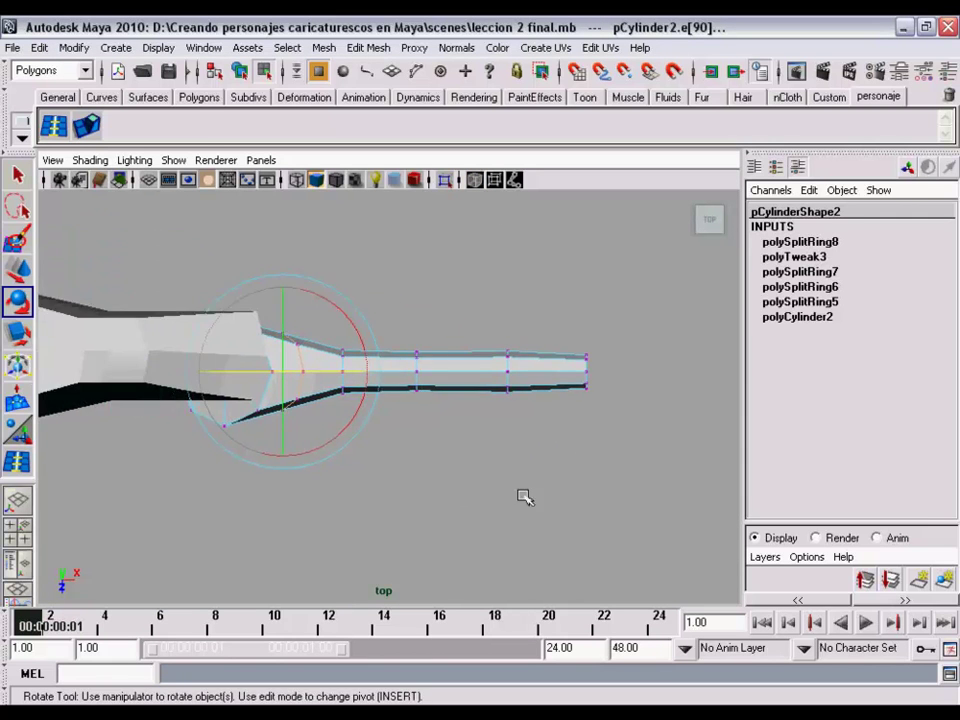
middle_click_drag(456, 471, 461, 471, "alt")
right_click_drag(461, 471, 508, 487, "alt")
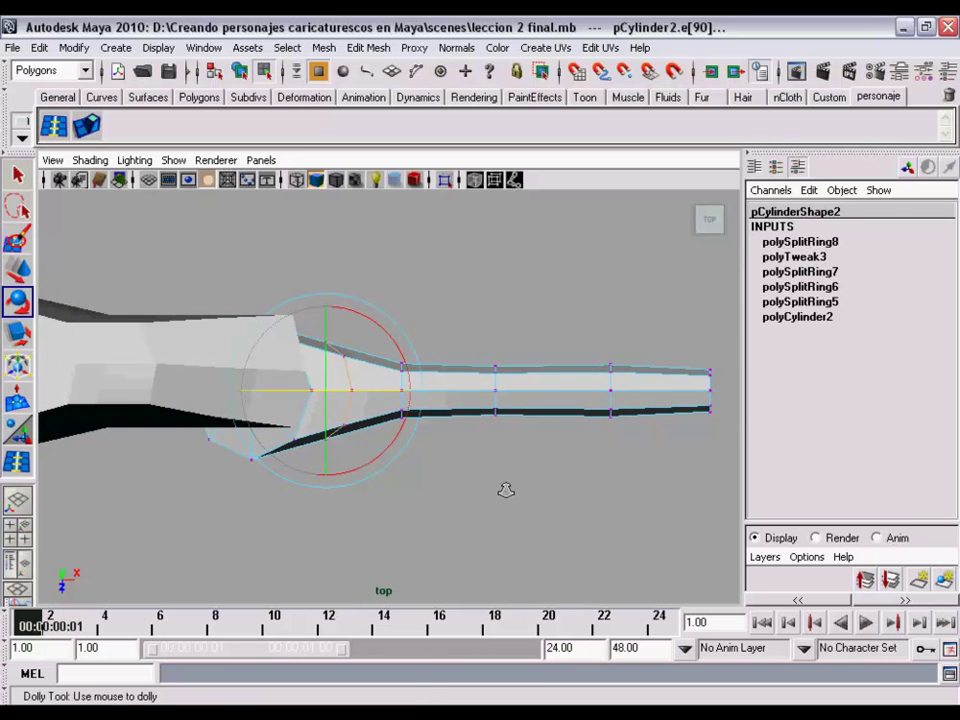
mouse_move(508, 487)
right_mouse_down("alt")
mouse_move(564, 403)
mouse_move(559, 334)
right_mouse_up("alt")
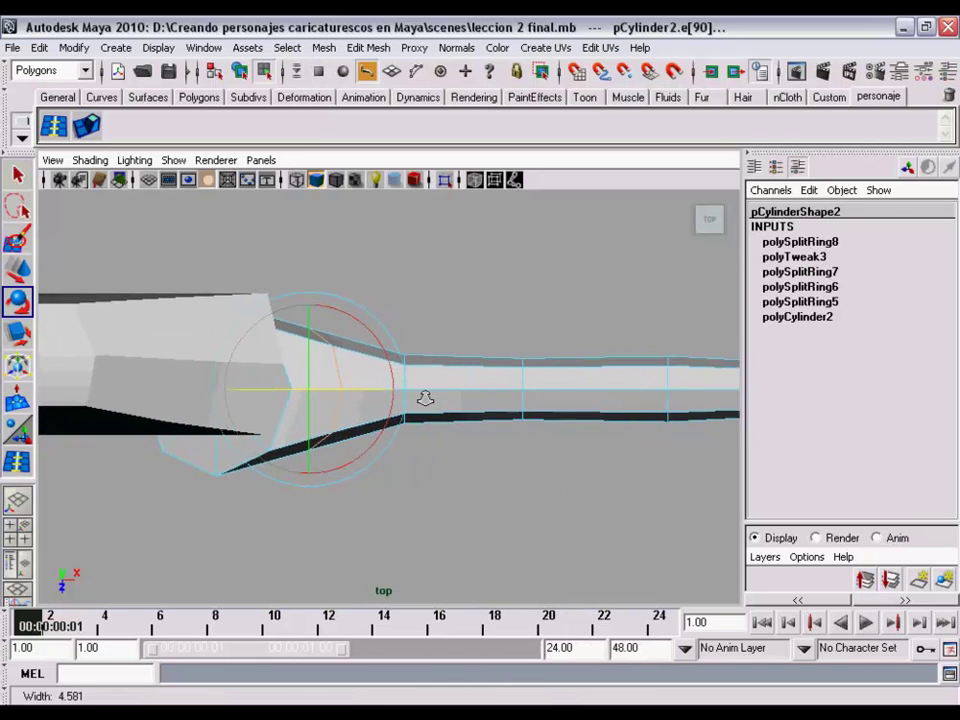
scroll(249, 415, "up", 1)
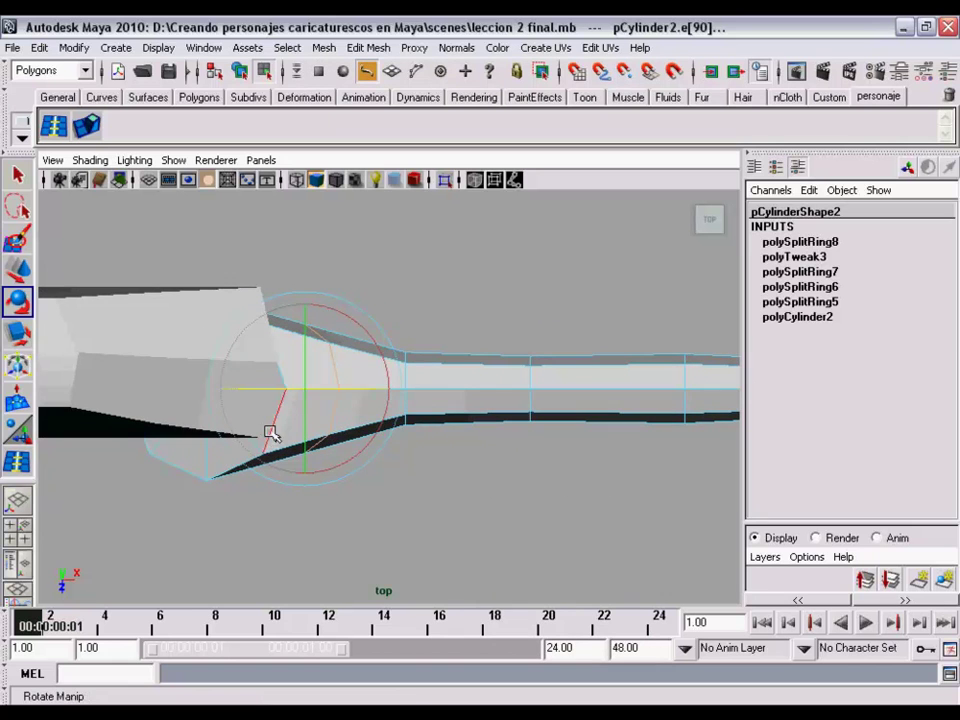
left_click(326, 352)
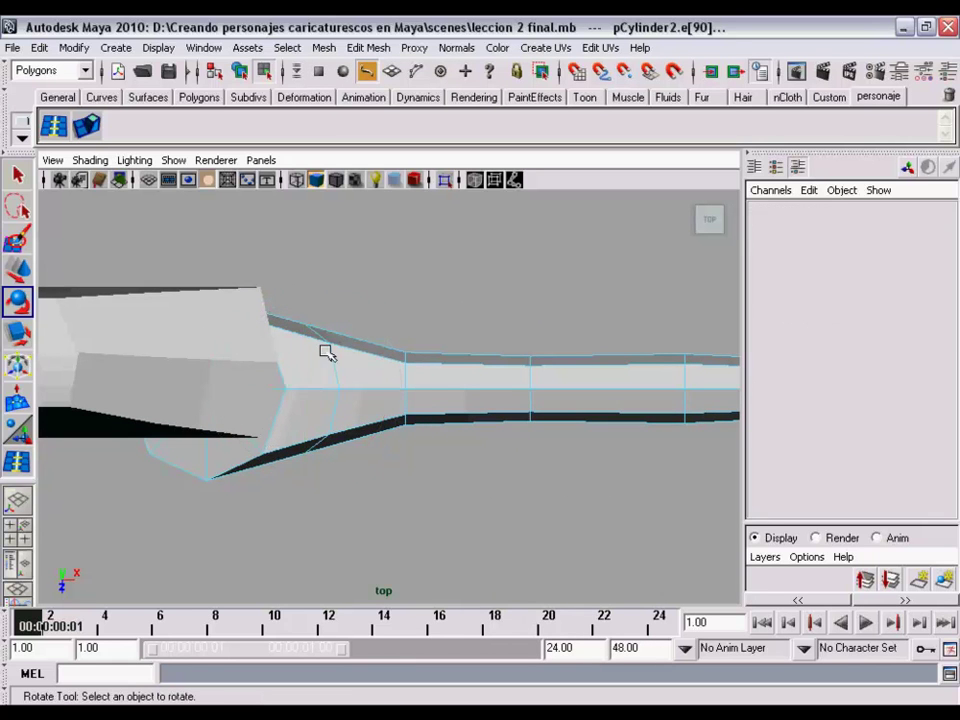
right_click_drag(538, 360, 557, 347)
left_click(557, 381)
Move the arm to Translate Z -0.137 to match the top reference
mouse_move(574, 467)
middle_mouse_down("alt")
mouse_move(478, 464)
mouse_move(452, 431)
mouse_move(422, 476)
mouse_move(430, 497)
middle_mouse_up("alt")
key("w")
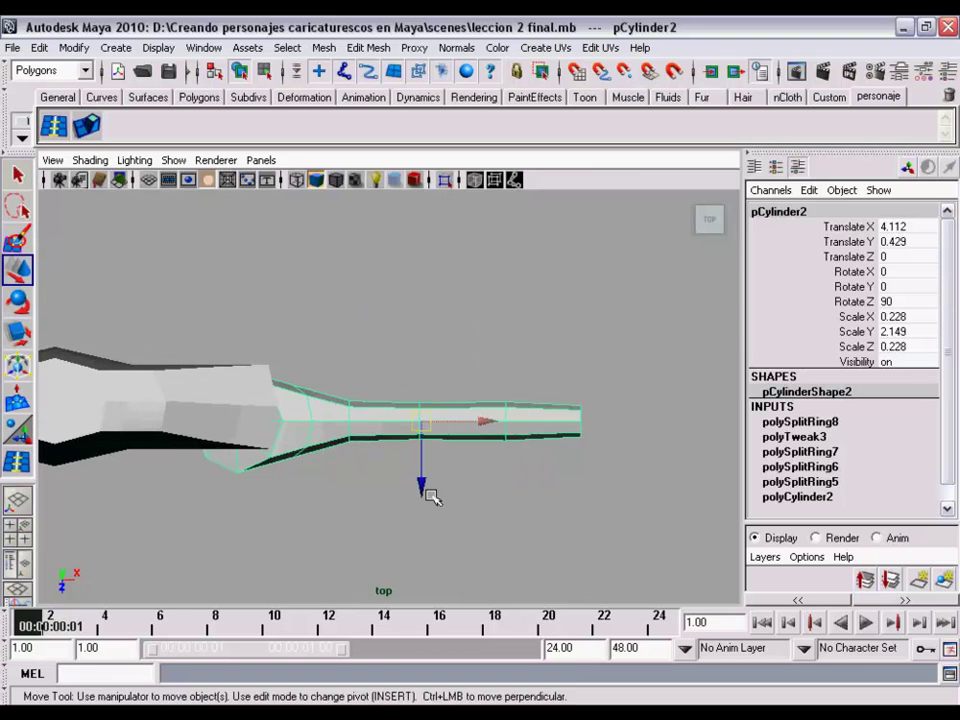
left_click_drag(430, 497, 424, 478)
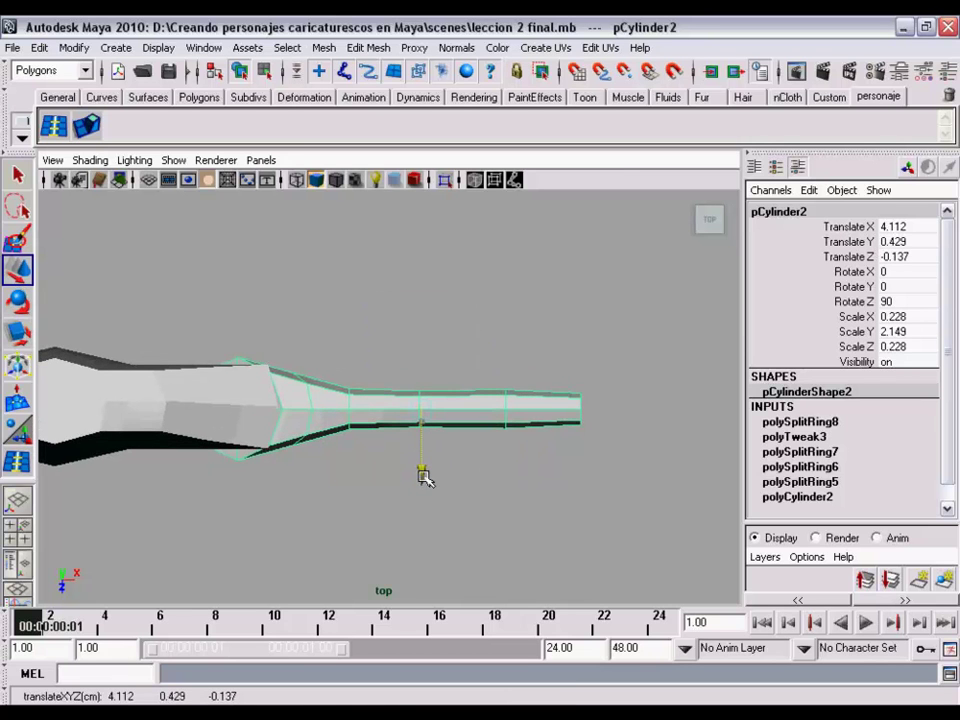
right_click_drag(424, 478, 450, 491, "alt")
middle_click_drag(450, 491, 560, 505, "alt")
middle_click_drag(420, 465, 455, 451, "alt")
Scale the shoulder-end vertices narrower in depth so the arm tapers into the shoulder
right_click_drag(364, 375, 360, 332)
left_click(343, 391)
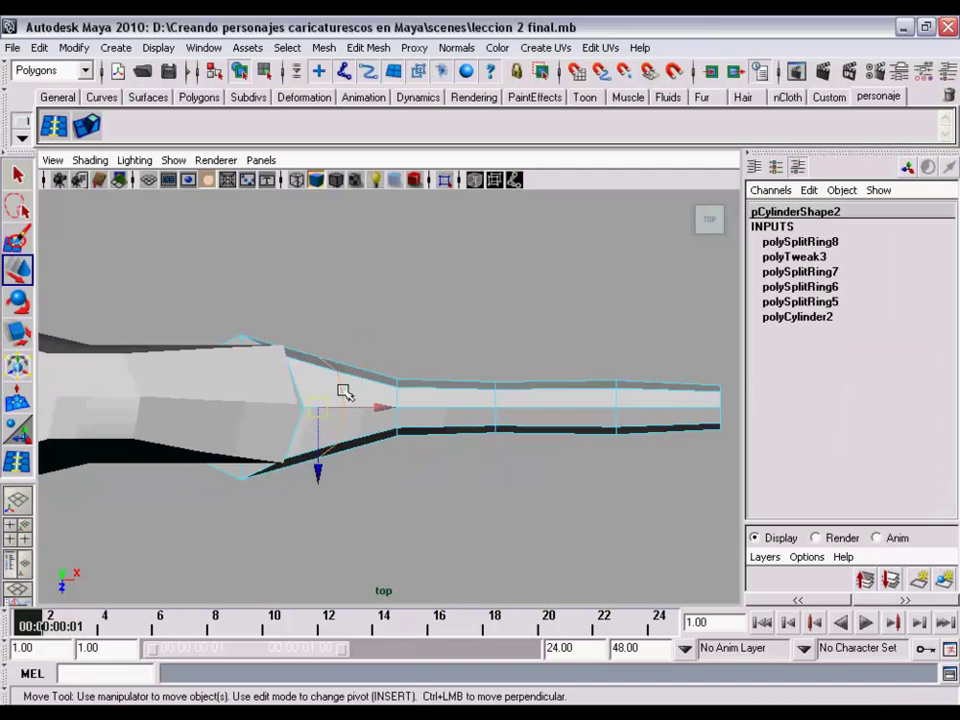
middle_click_drag(368, 457, 364, 463, "alt")
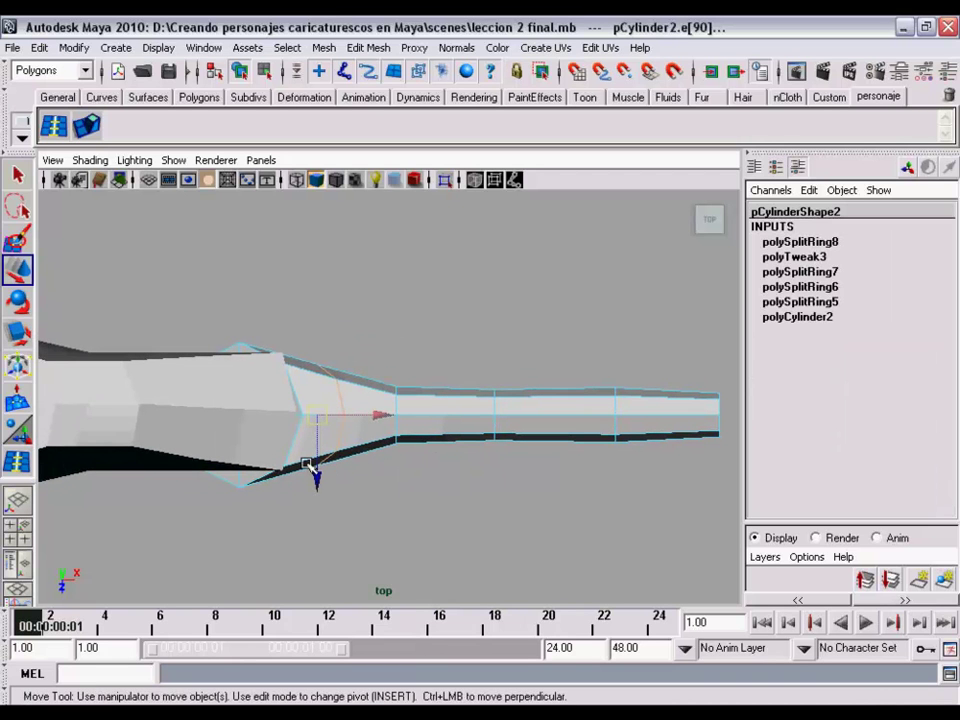
key("r")
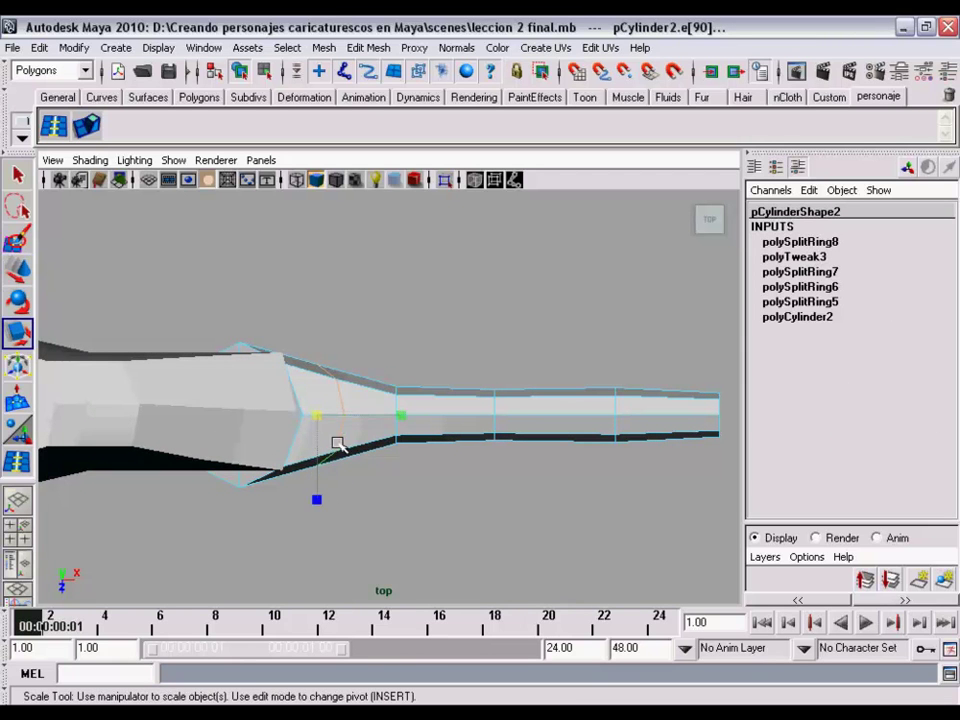
left_click_drag(316, 505, 318, 482)
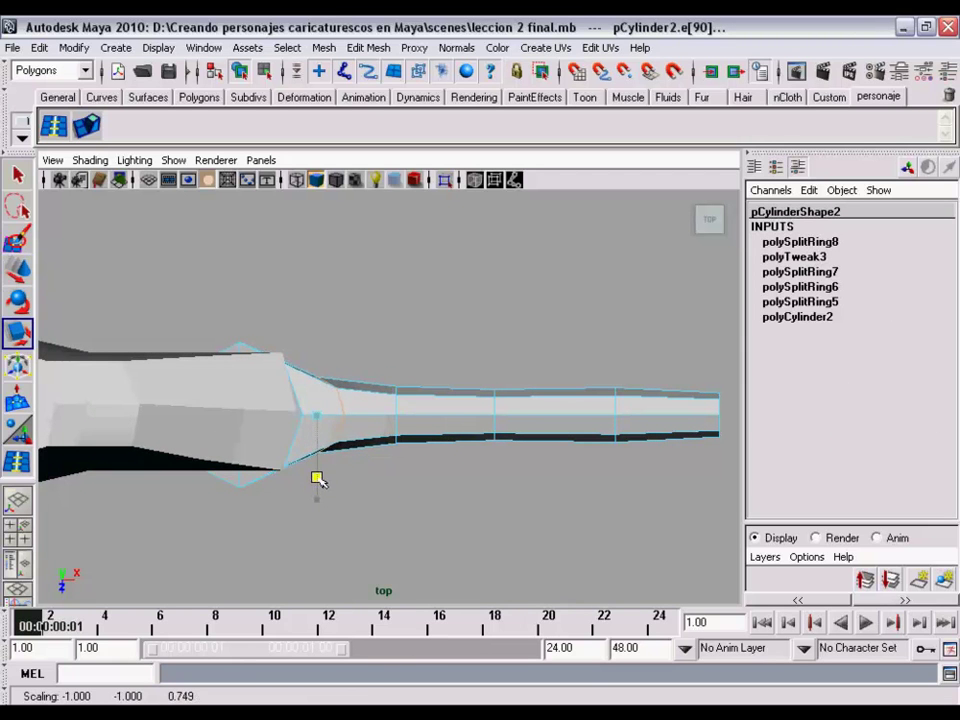
left_click(493, 405)
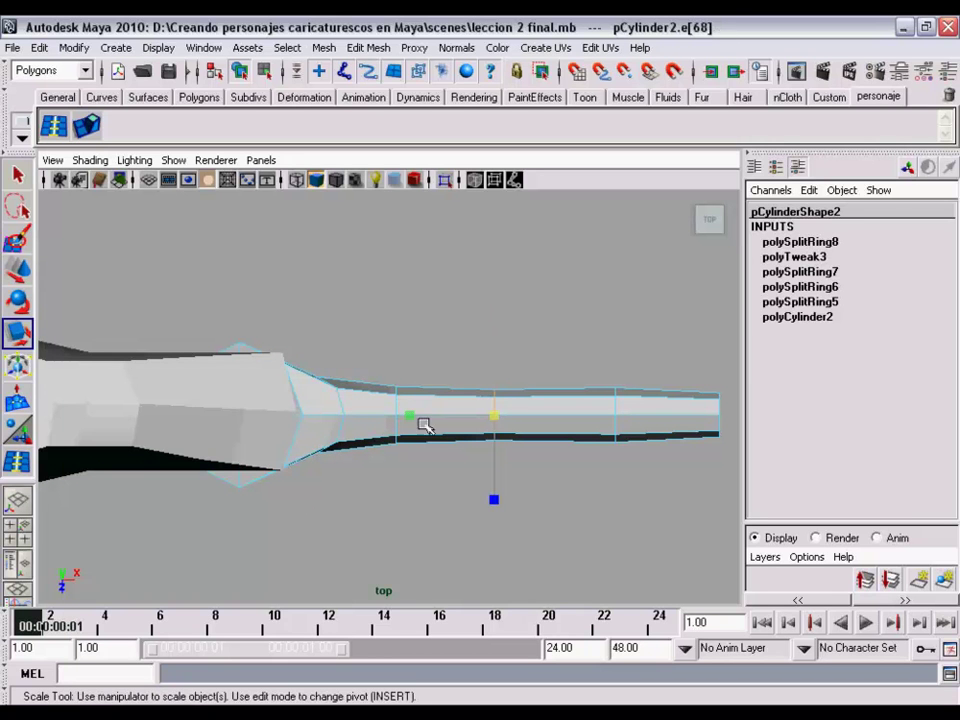
left_click(404, 331)
key("space")
In the perspective view, select the shoulder-joint edge loop and scale it flat on Z
left_click_drag(386, 332, 386, 296)
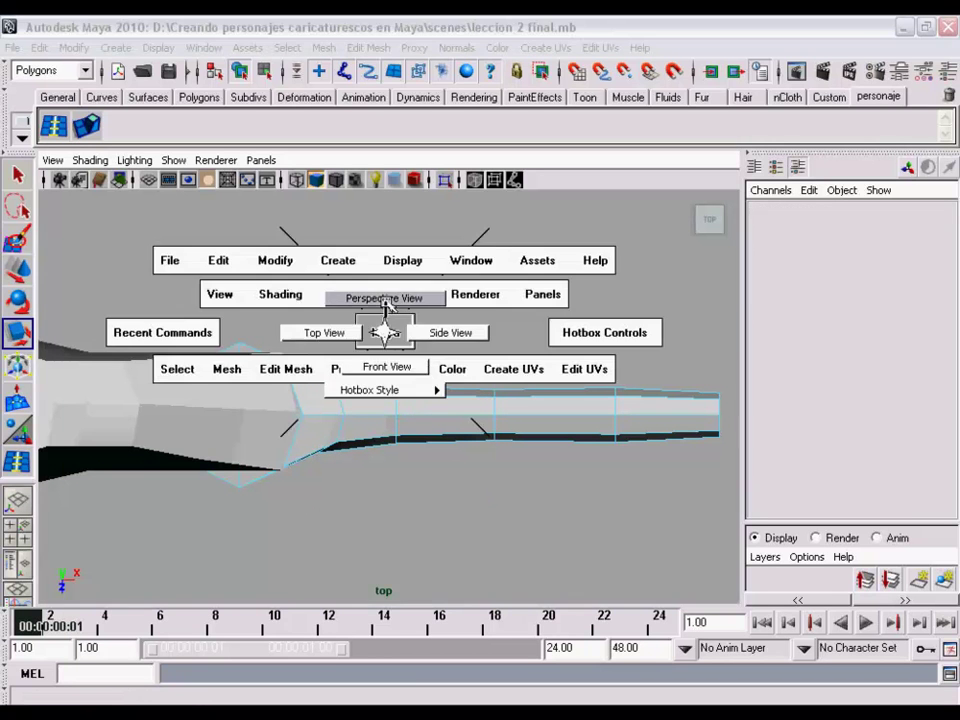
mouse_move(478, 396)
right_mouse_down("alt")
mouse_move(600, 531)
mouse_move(468, 460)
right_mouse_up("alt")
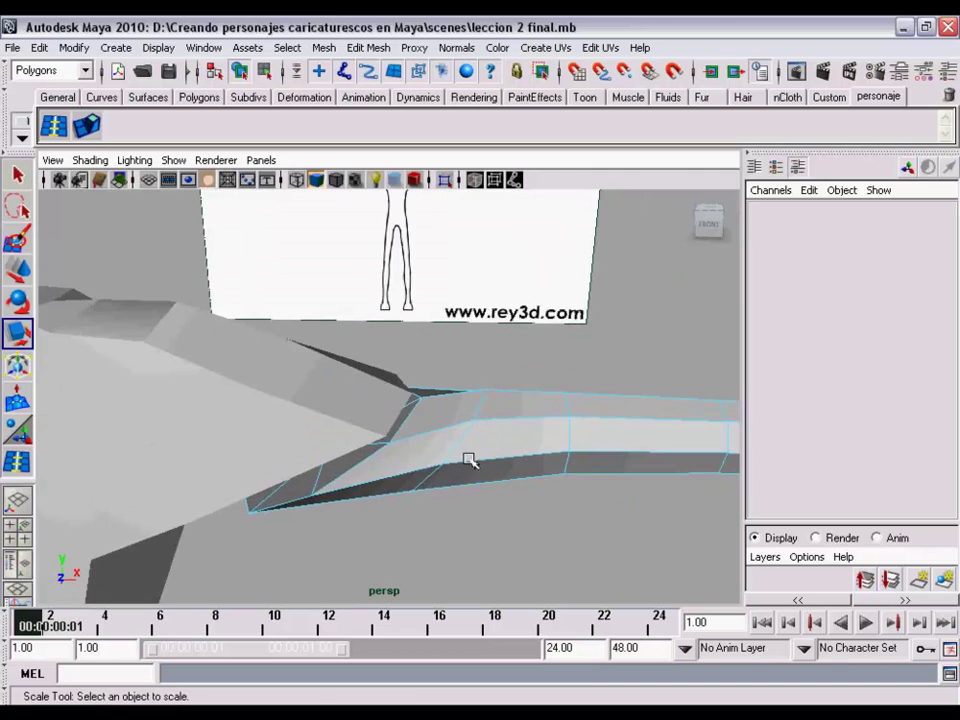
double_click(356, 472)
mouse_move(353, 467)
left_mouse_down("alt")
mouse_move(392, 450)
mouse_move(340, 458)
left_mouse_up("alt")
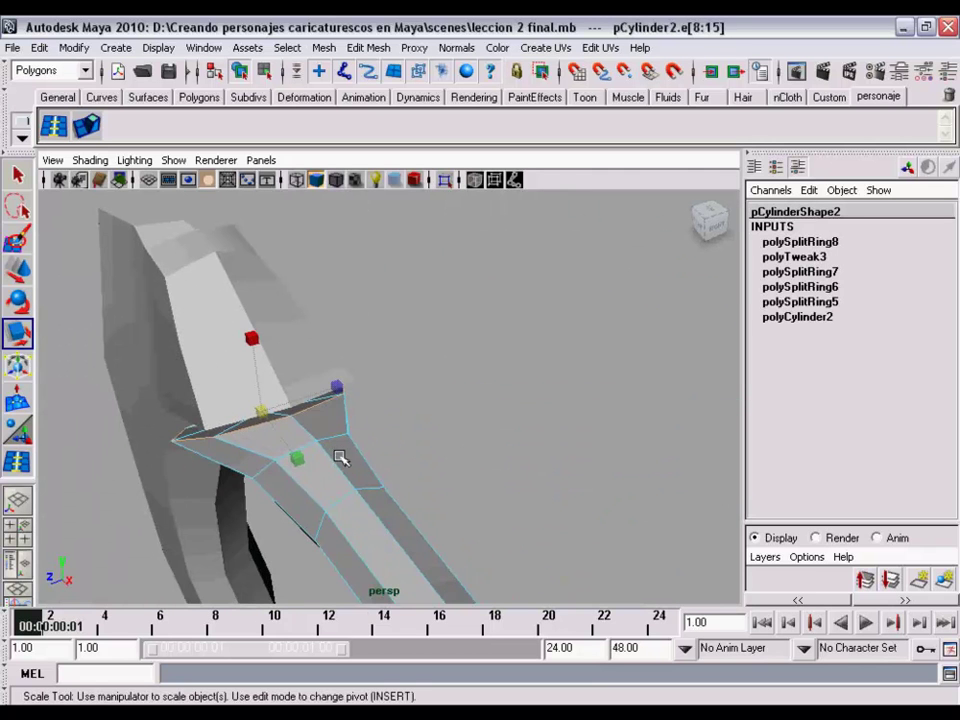
mouse_move(325, 403)
left_mouse_down()
mouse_move(326, 386)
mouse_move(310, 392)
left_mouse_up()
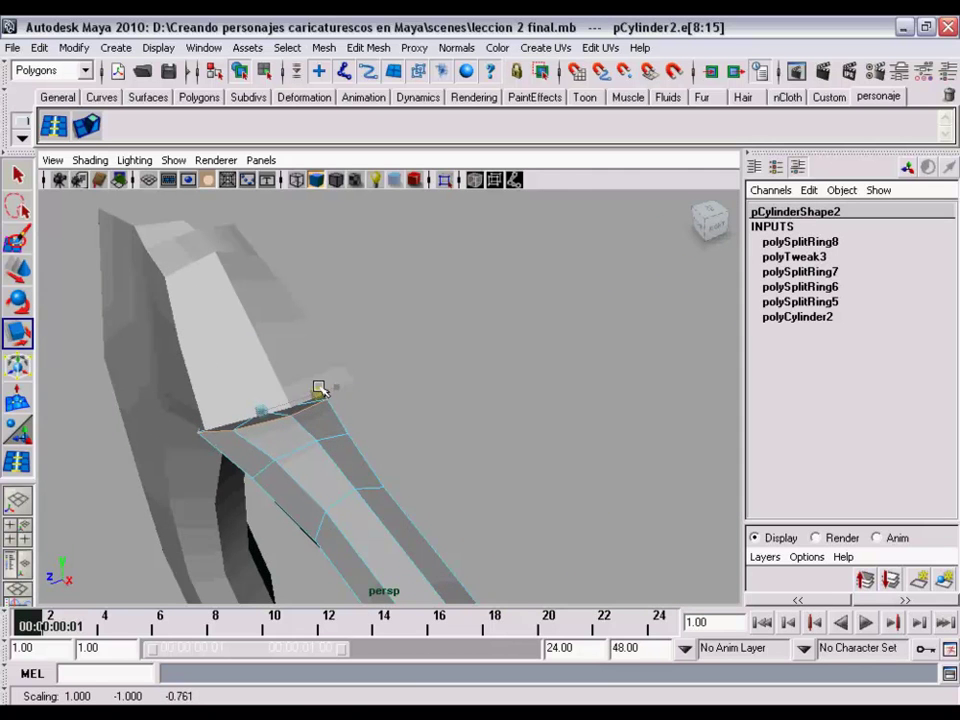
Inspect the finished arm, return to object mode and deselect it
right_click_drag(319, 388, 407, 437, "alt")
mouse_move(407, 437)
left_mouse_down("alt")
mouse_move(510, 411)
mouse_move(396, 388)
mouse_move(345, 470)
mouse_move(272, 400)
mouse_move(321, 407)
mouse_move(437, 390)
mouse_move(484, 403)
mouse_move(574, 381)
left_mouse_up("alt")
right_click_drag(574, 381, 450, 402, "alt")
mouse_move(450, 402)
left_mouse_down("alt")
mouse_move(363, 400)
mouse_move(454, 422)
mouse_move(452, 381)
mouse_move(397, 396)
mouse_move(150, 388)
mouse_move(283, 399)
mouse_move(407, 386)
mouse_move(420, 416)
mouse_move(461, 392)
mouse_move(482, 403)
left_mouse_up("alt")
right_click_drag(493, 373, 537, 352)
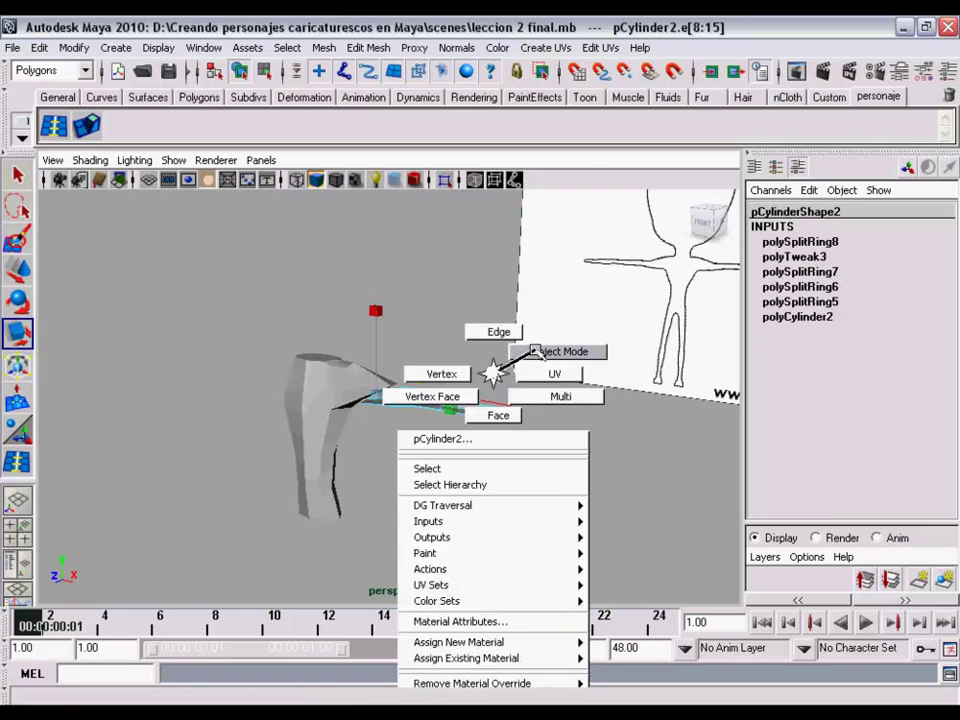
left_click(409, 422)
mouse_move(396, 422)
left_mouse_down("alt")
mouse_move(471, 422)
mouse_move(452, 439)
mouse_move(476, 426)
left_mouse_up("alt")
right_click_drag(476, 426, 411, 413, "alt")
left_click_drag(411, 413, 392, 403, "alt")
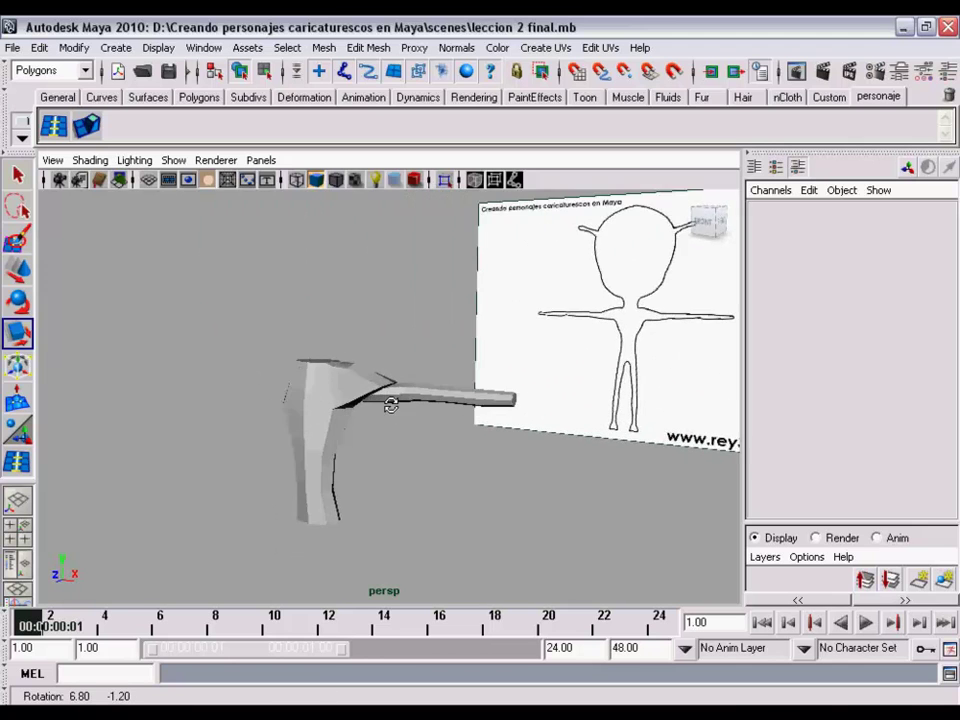